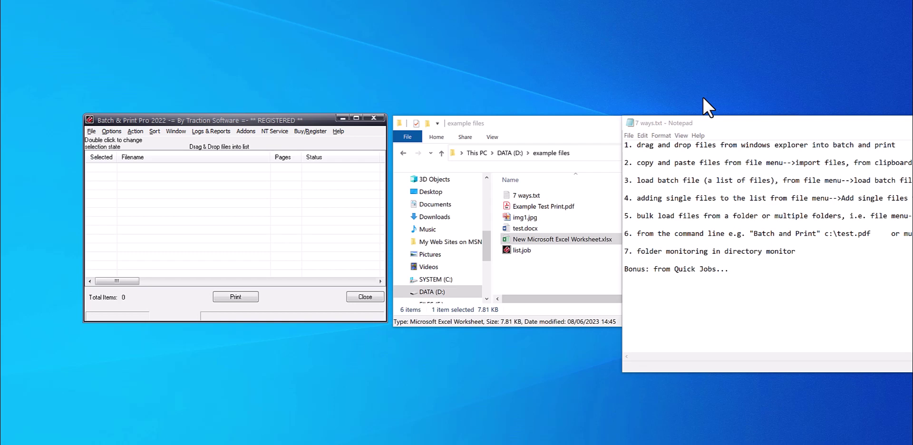
- Add Example Test Print.pdf, img1.jpg and test.docx from the example files folder to the print list
click(580, 147)
click(532, 202)
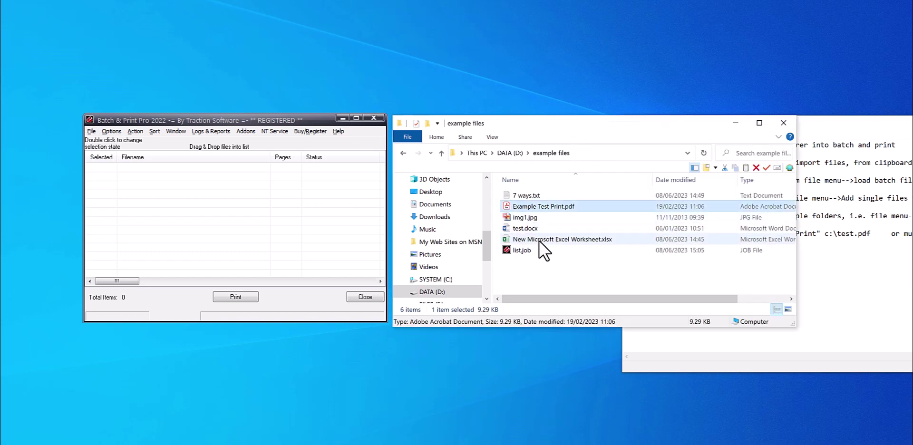
shift+click(532, 229)
drag(547, 210, 255, 212)
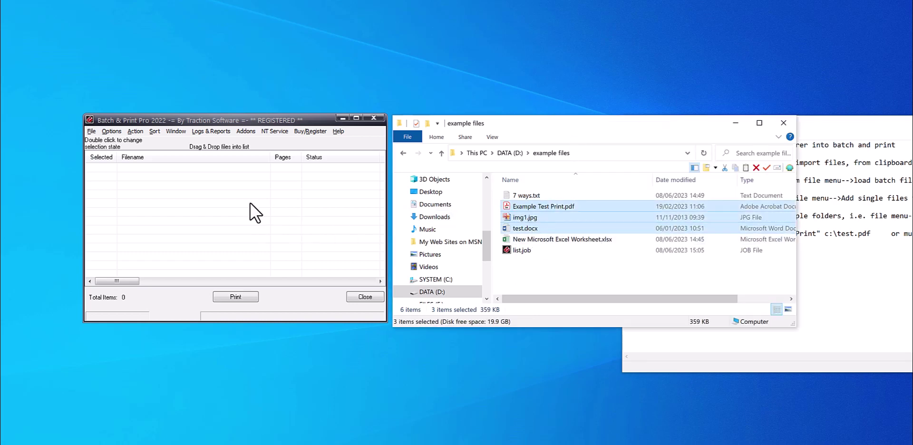
- Print all three files and sort the Xerox WorkCentre queue by submission time
click(238, 296)
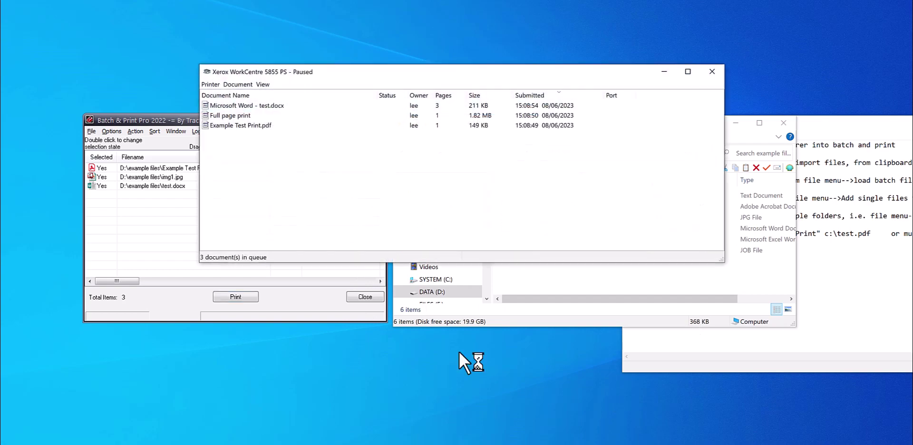
drag(288, 78, 240, 243)
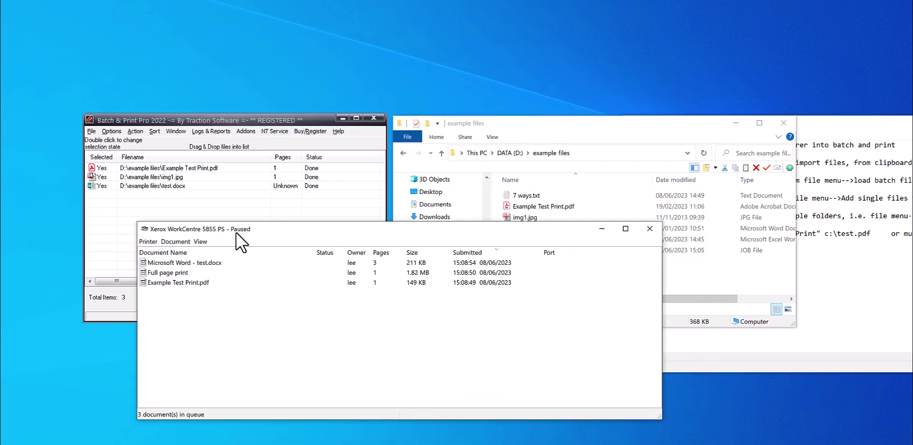
click(458, 254)
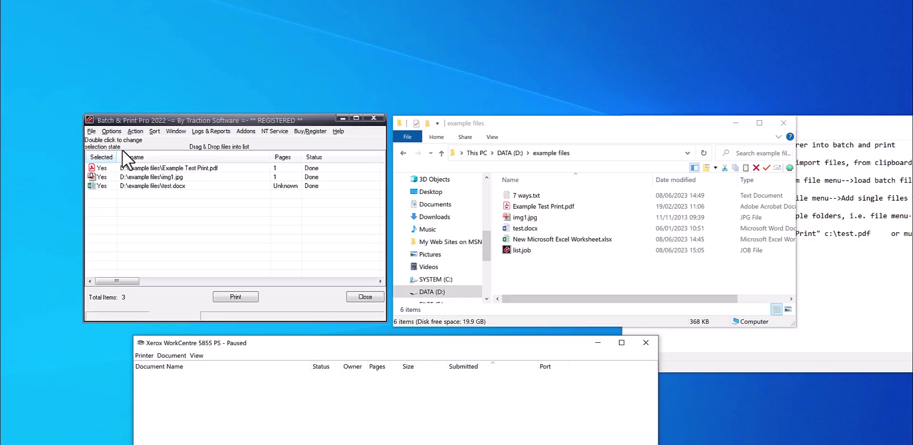
- Open New Microsoft Excel Worksheet.xlsx, widen column A to fit the file names, and copy it
click(135, 131)
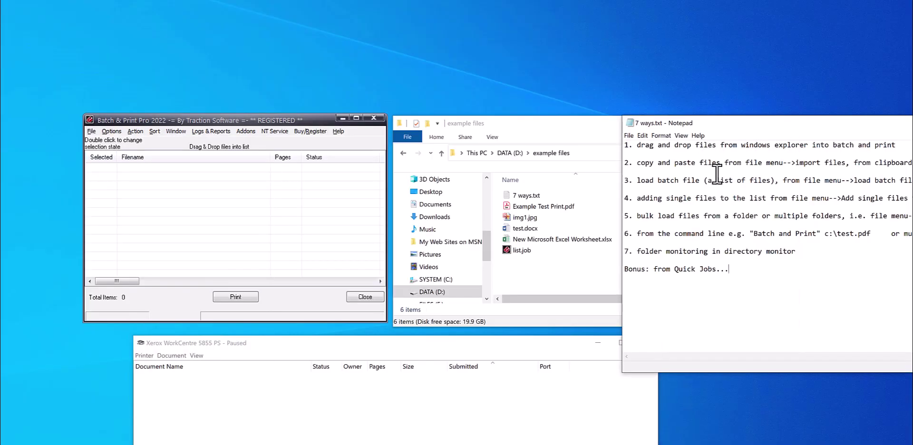
click(547, 240)
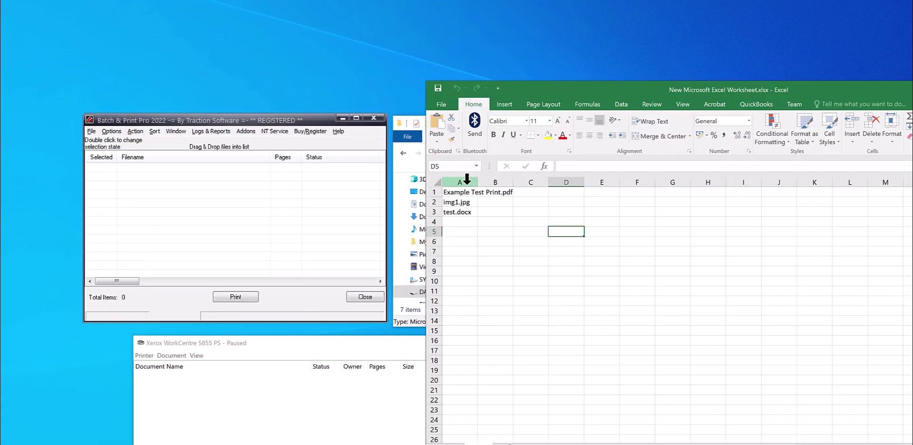
click(467, 179)
drag(478, 183, 569, 182)
right_click(471, 182)
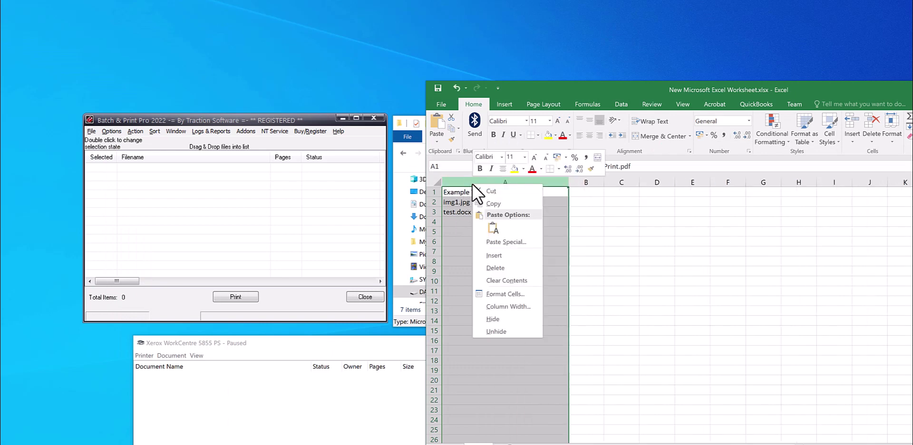
click(501, 203)
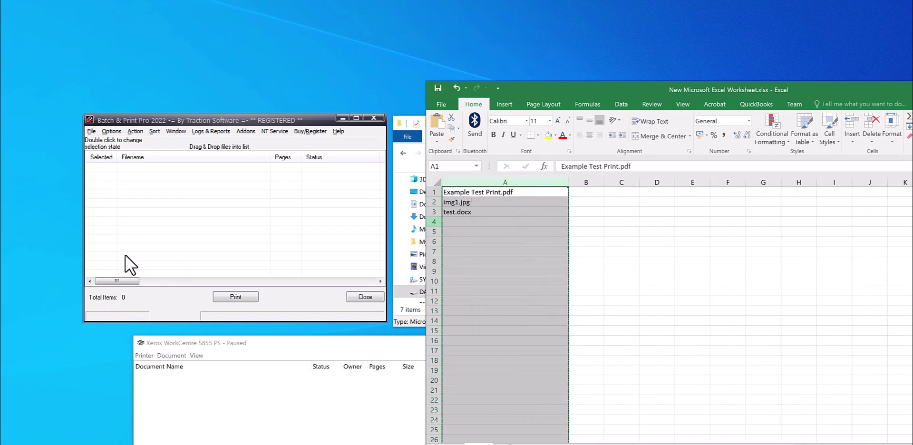
- Import the three copied file names into Batch & Print from the clipboard
click(91, 130)
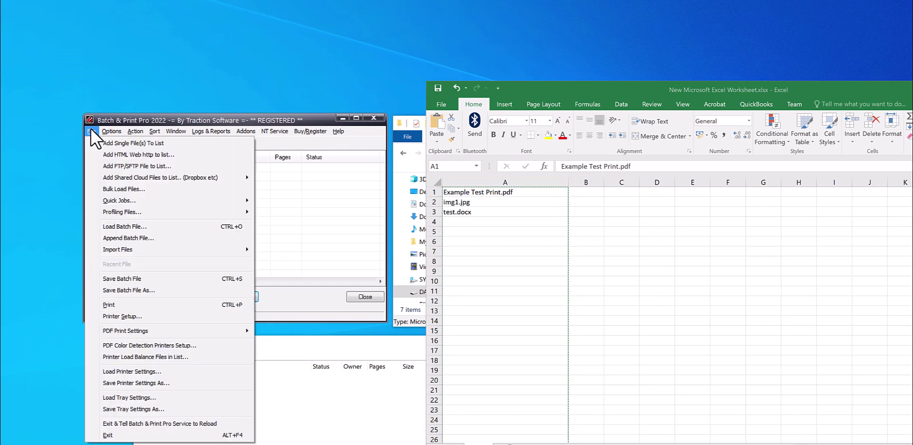
mouse_move(147, 248)
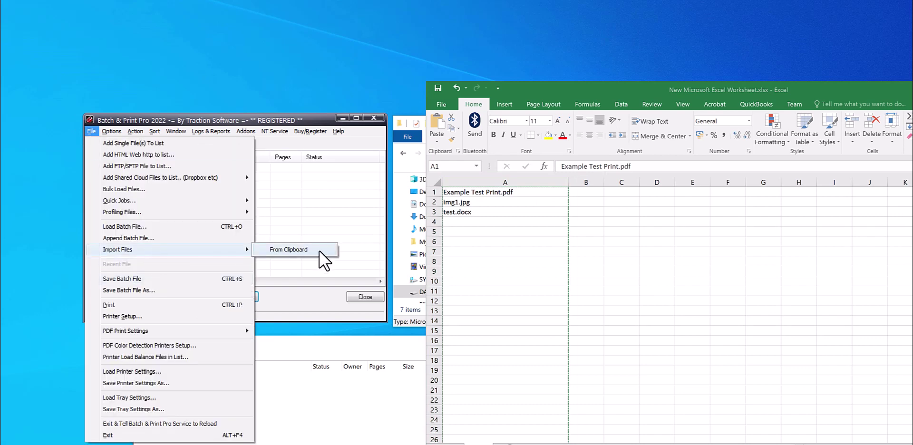
click(308, 251)
- Re-path the imported files to D:\example files and print them
click(404, 324)
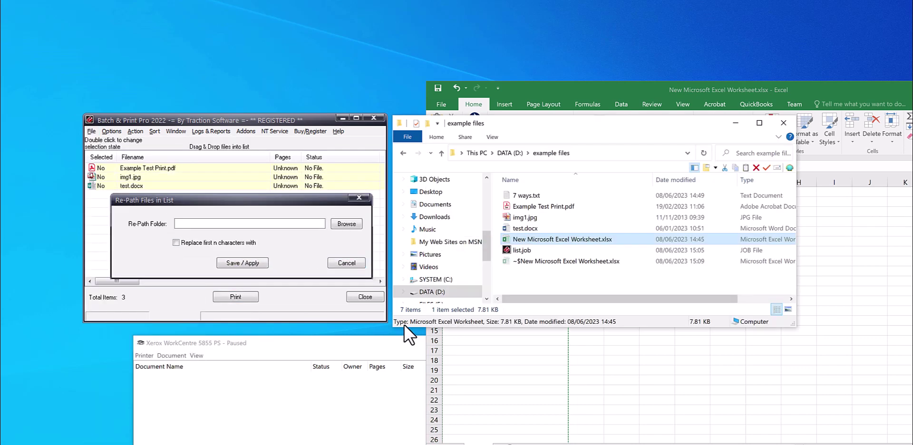
click(589, 153)
click(226, 223)
key(ctrl+v)
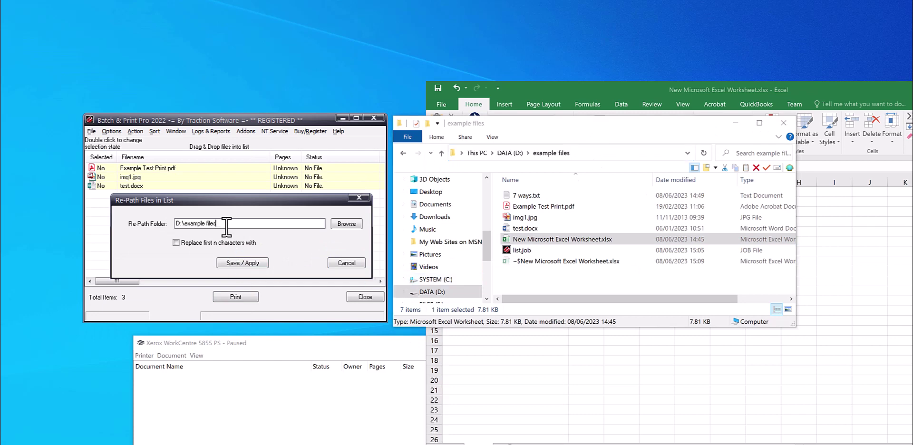
click(241, 262)
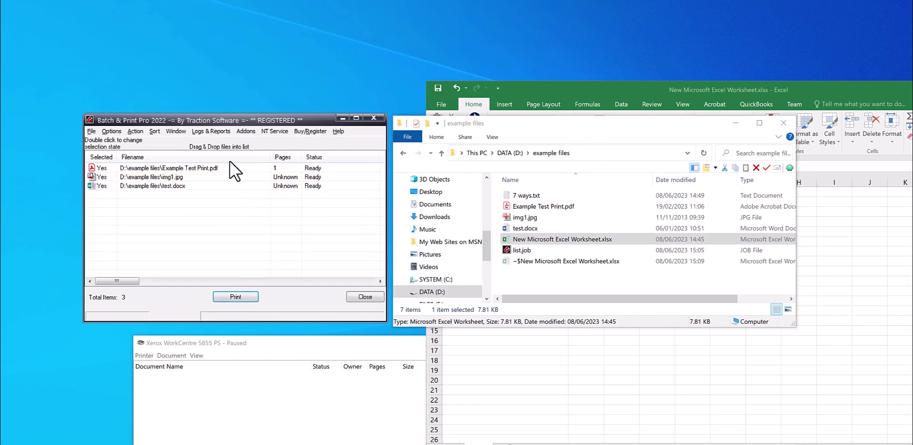
click(241, 296)
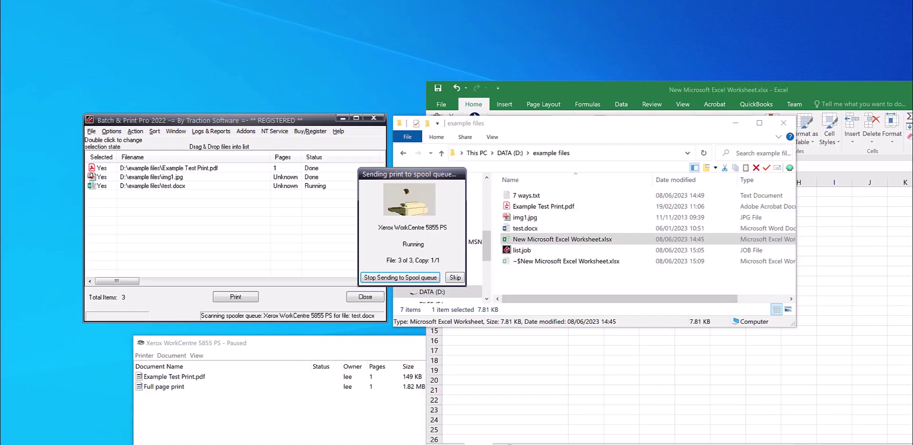
key(alt+Tab)
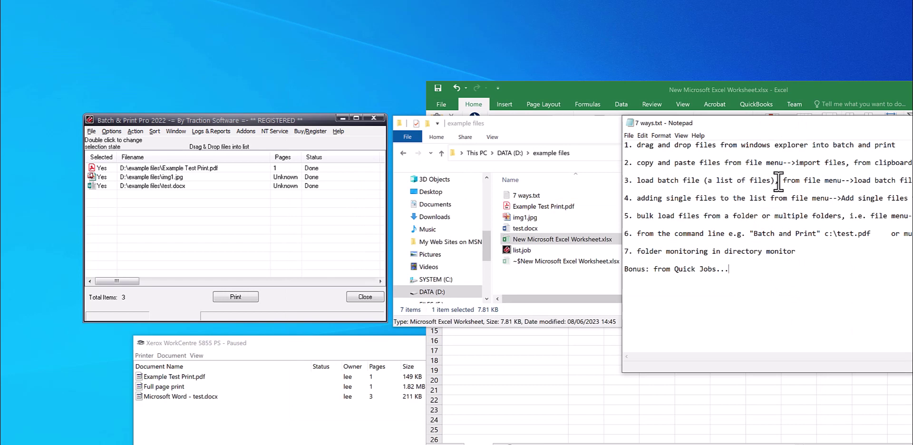
- Open list.job in Notepad to confirm its three D:\example files paths, then close it
click(515, 249)
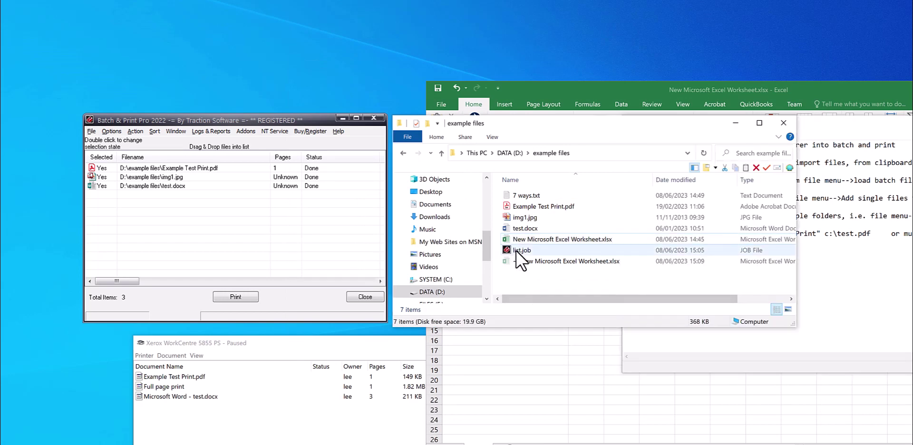
right_click(516, 250)
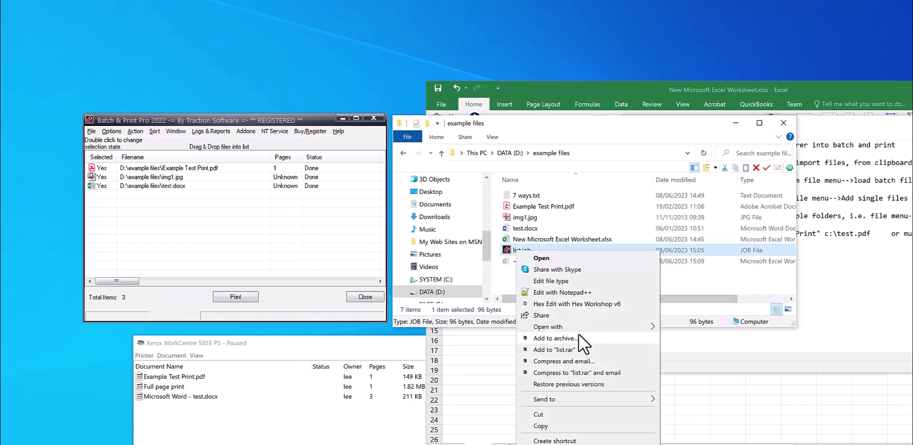
mouse_move(582, 327)
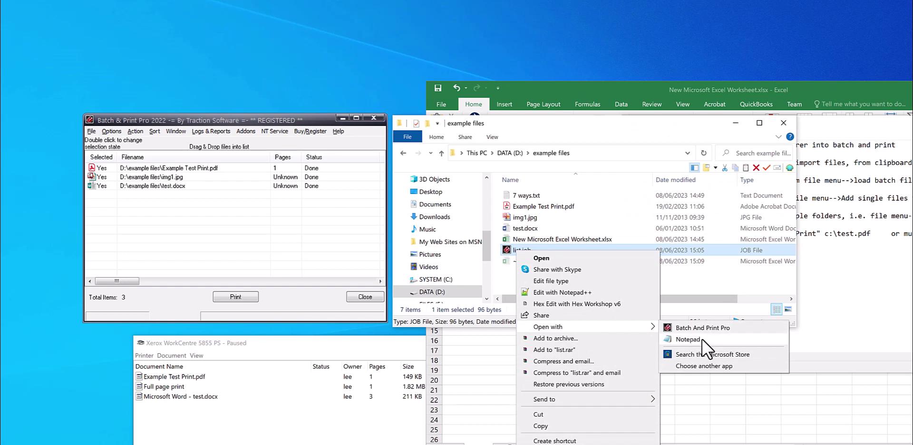
click(701, 338)
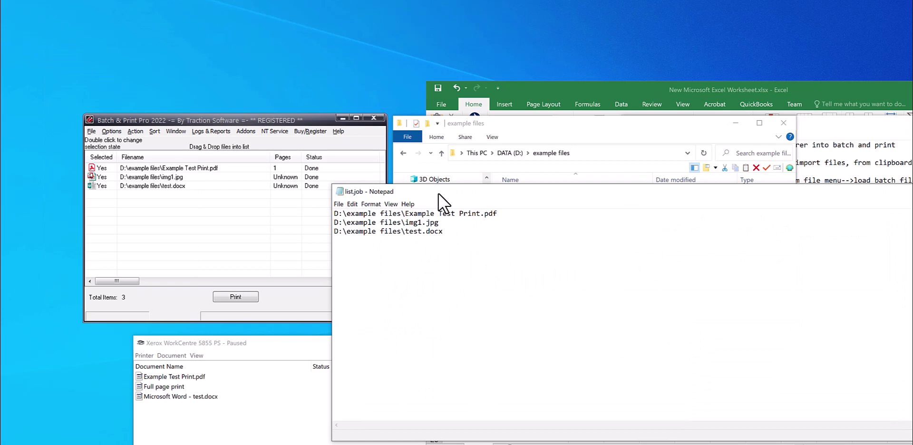
drag(439, 194, 250, 231)
drag(459, 233, 248, 233)
click(780, 229)
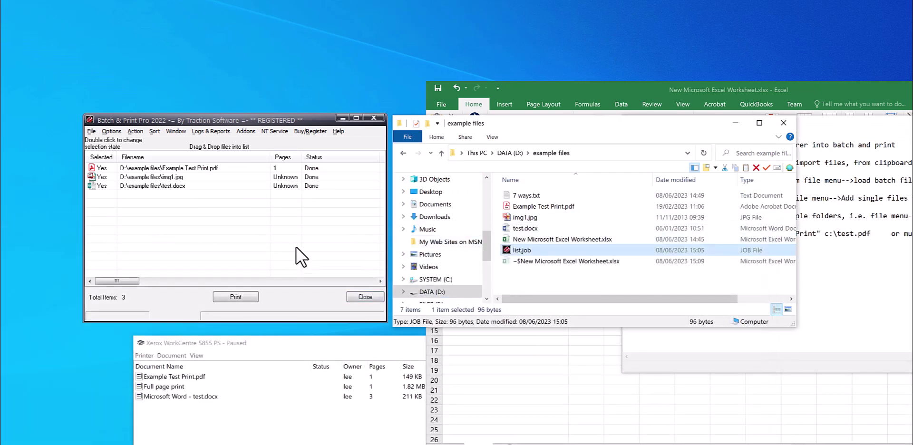
- Select all three rows in the Batch & Print list and delete them
drag(219, 168, 252, 216)
key(Delete)
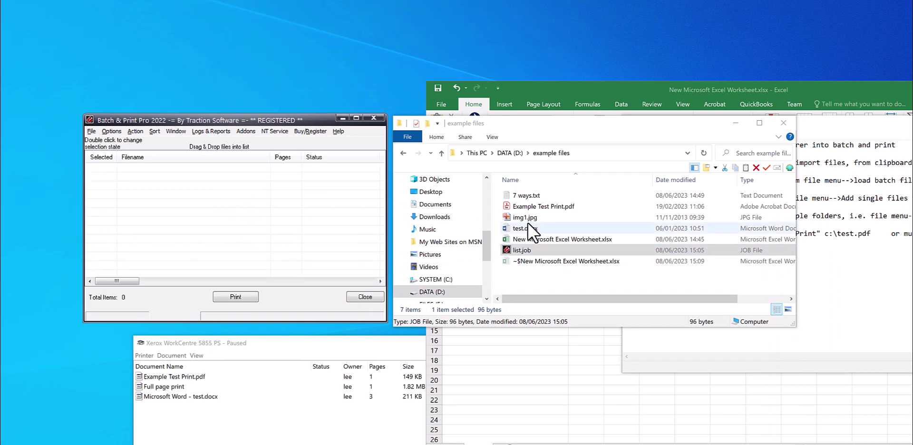
click(234, 224)
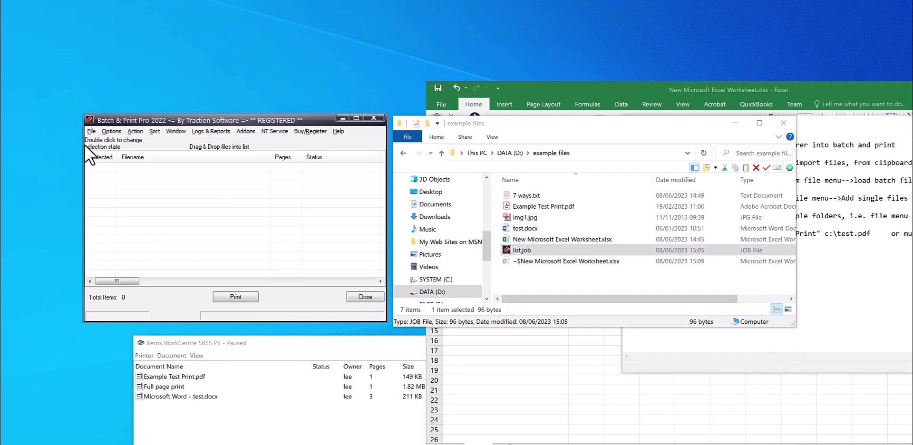
- Load the list.job batch file from D:\example files into the print list
click(92, 130)
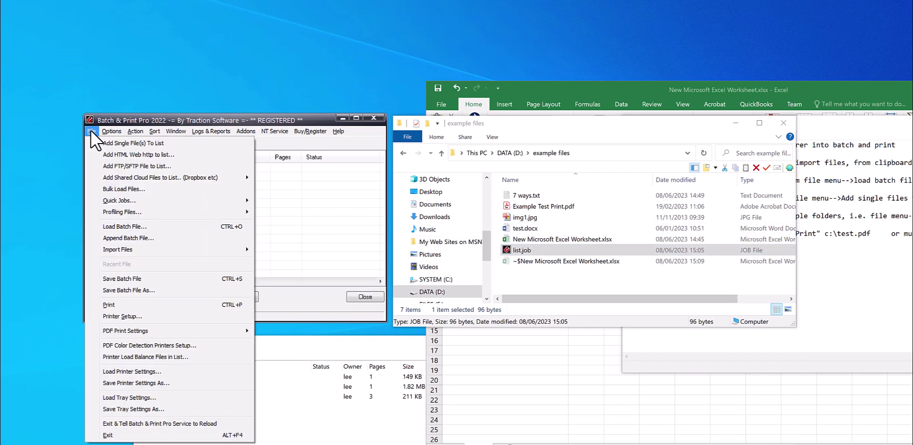
click(155, 236)
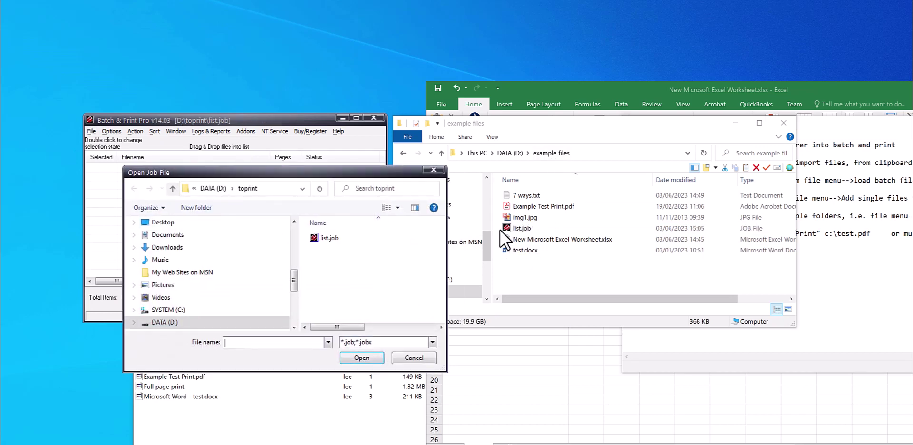
key(ctrl+v)
click(362, 357)
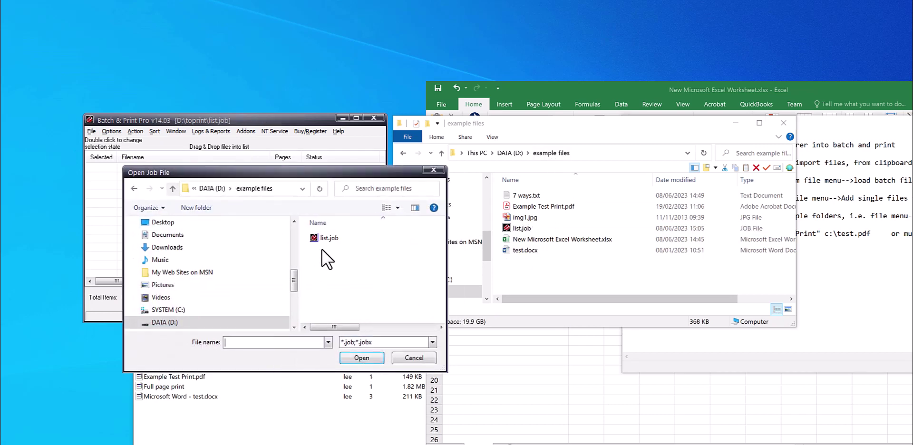
double_click(329, 239)
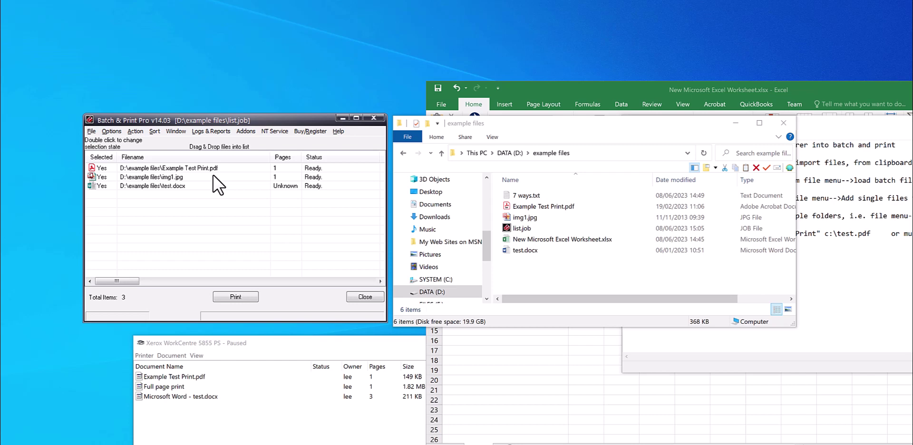
- Print the three loaded files, then select all three entries
click(236, 297)
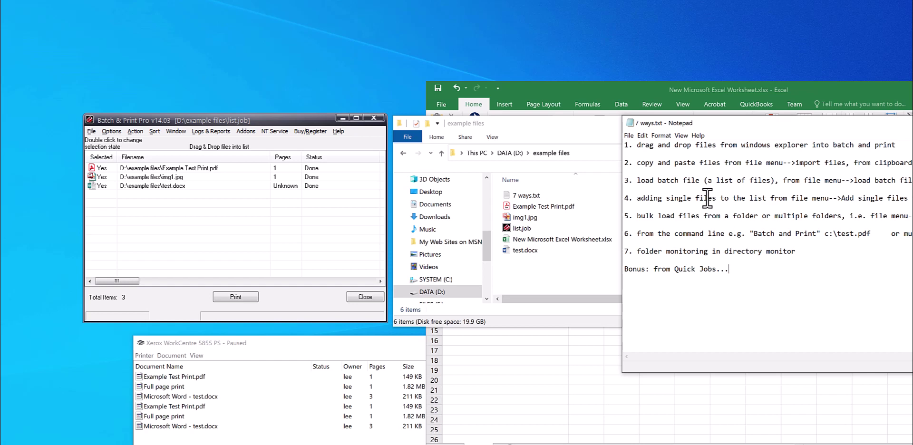
click(176, 185)
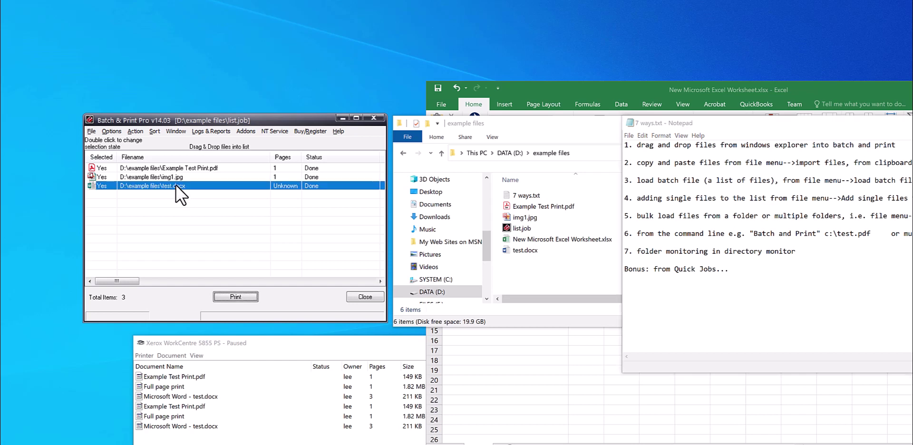
shift+click(181, 169)
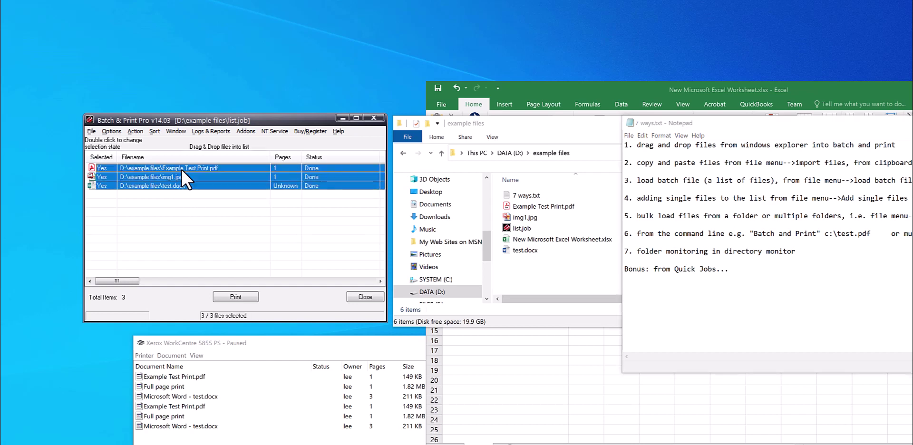
- Clear the list, add Example Test Print.pdf, img1.jpg and test.docx individually, and print them
key(Delete)
click(90, 131)
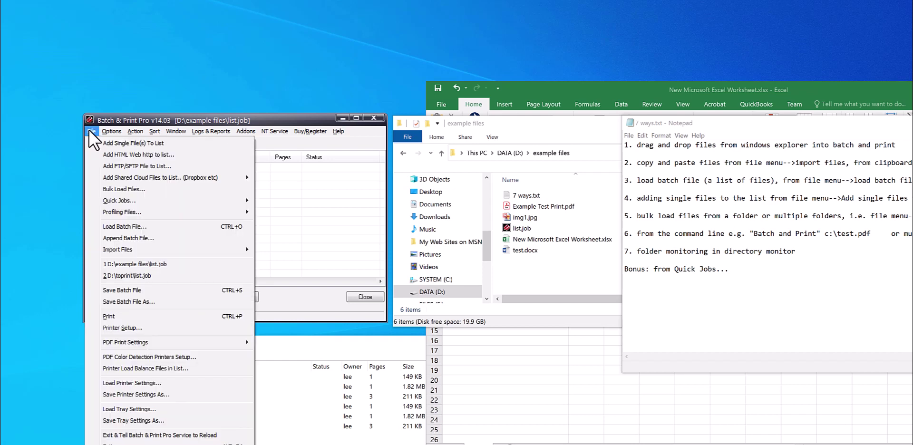
click(174, 144)
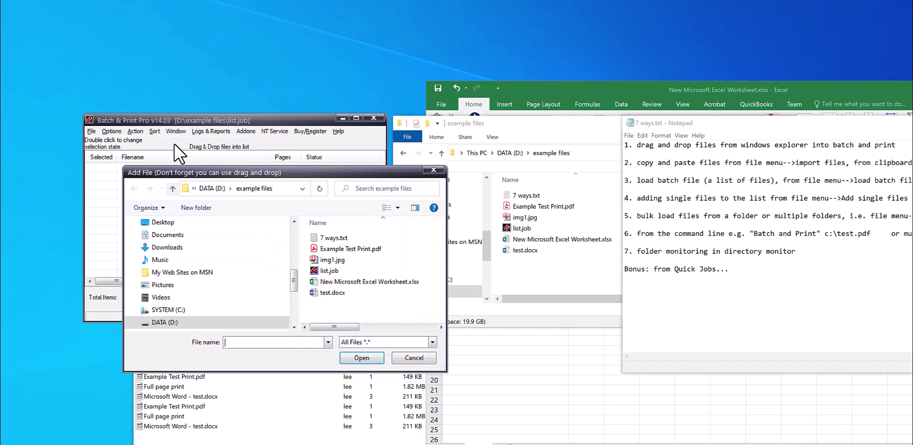
click(357, 248)
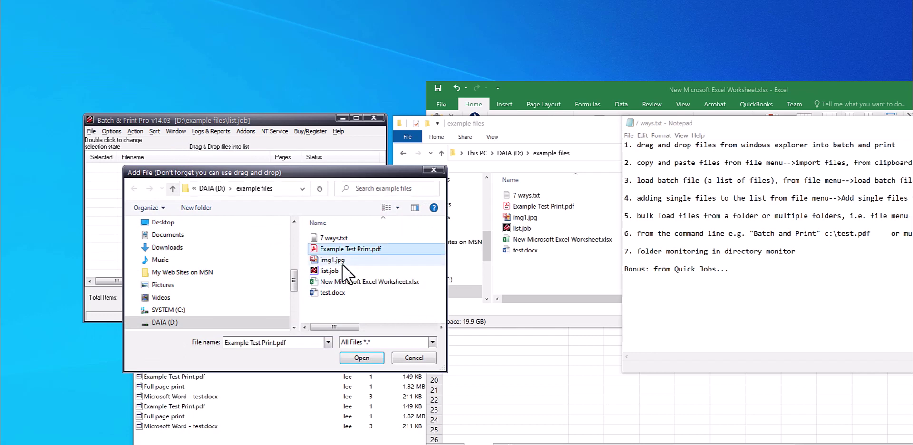
ctrl+click(342, 260)
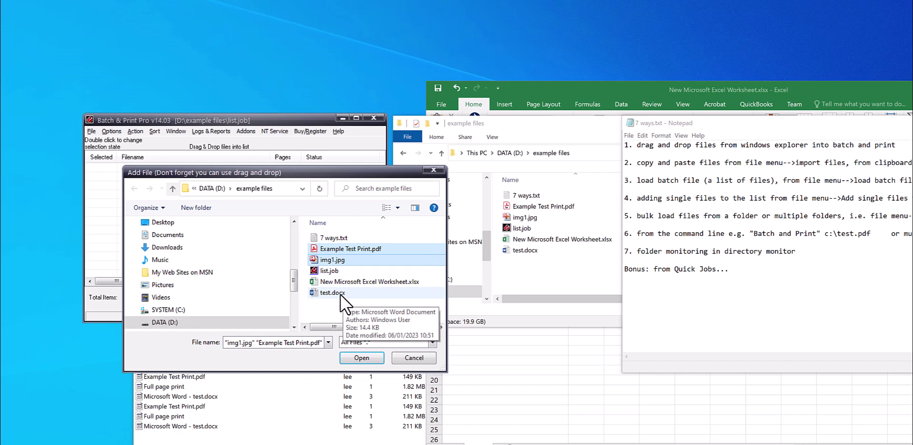
ctrl+click(347, 292)
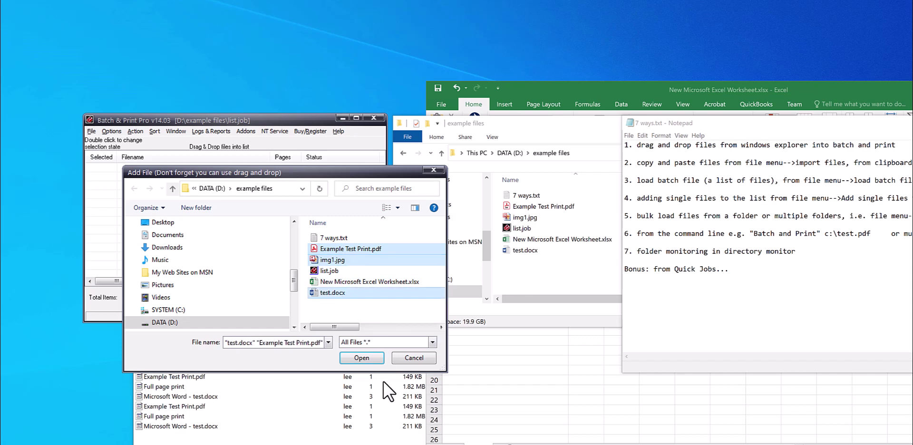
click(372, 359)
click(235, 296)
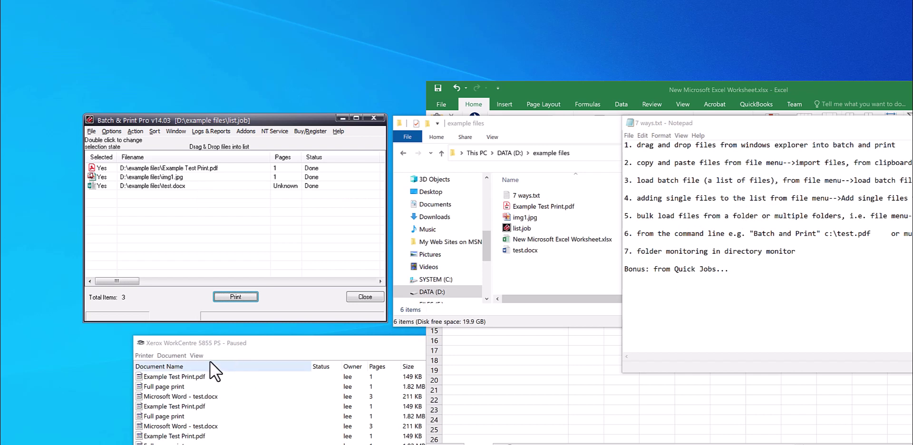
- Start a bulk load of all file types, replacing the D:\toprint folder path with D:\example files
click(91, 131)
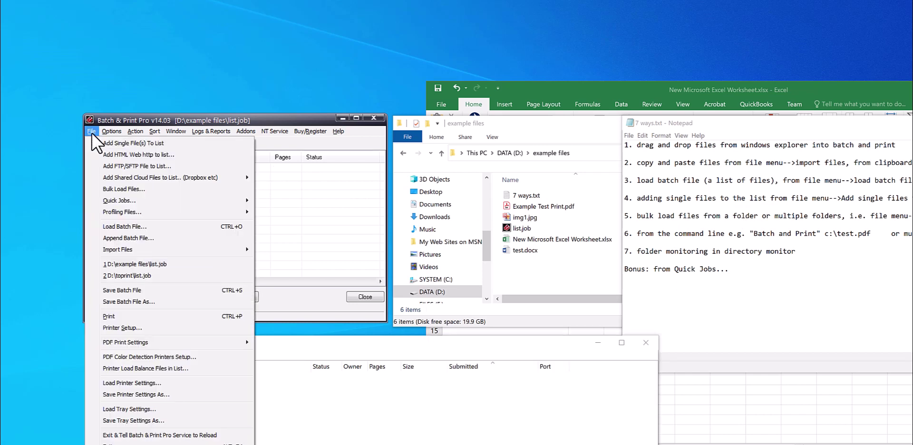
click(135, 192)
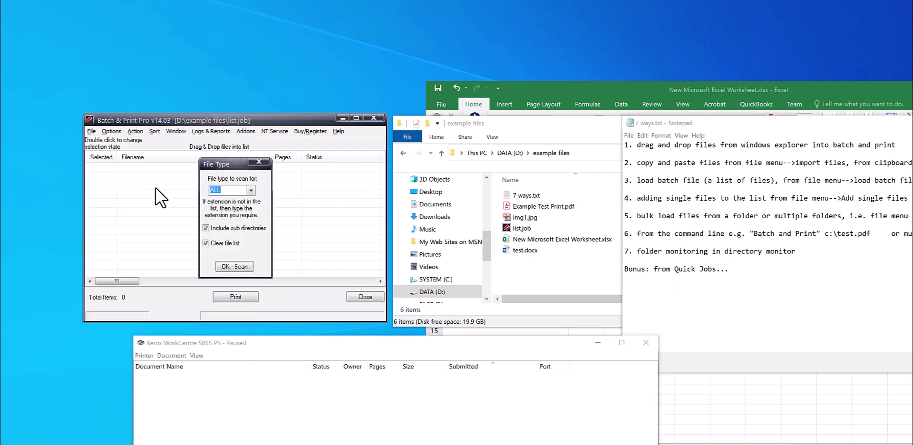
click(239, 267)
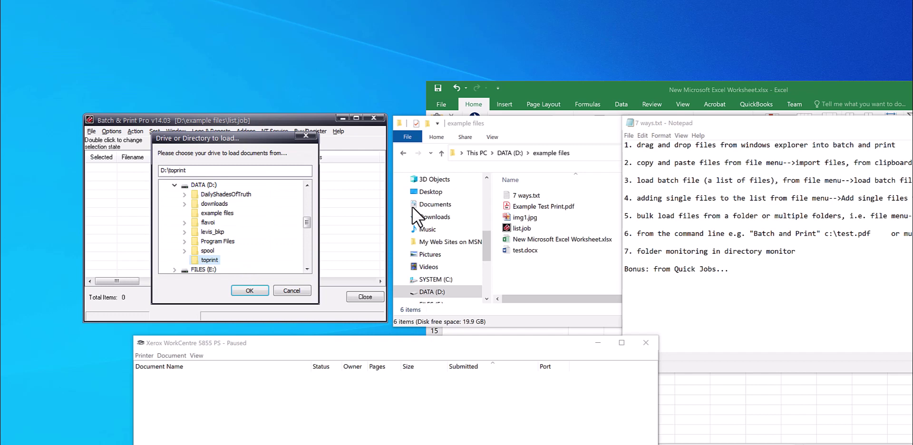
click(576, 153)
key(ctrl+c)
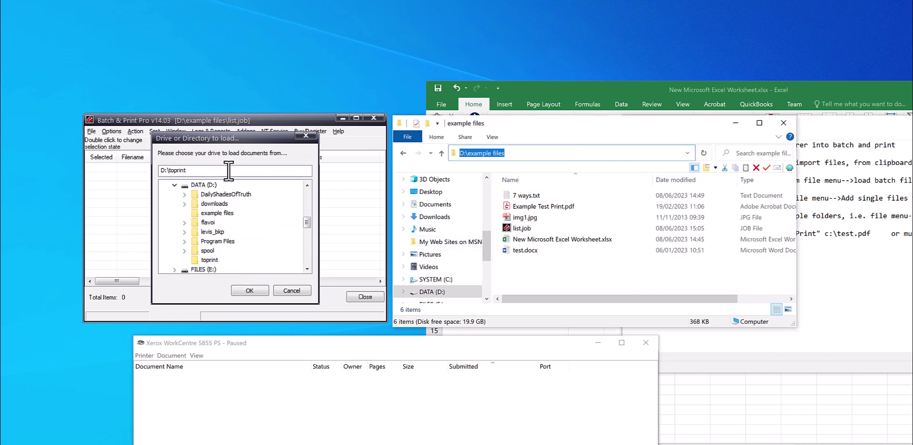
triple_click(226, 171)
key(ctrl+v)
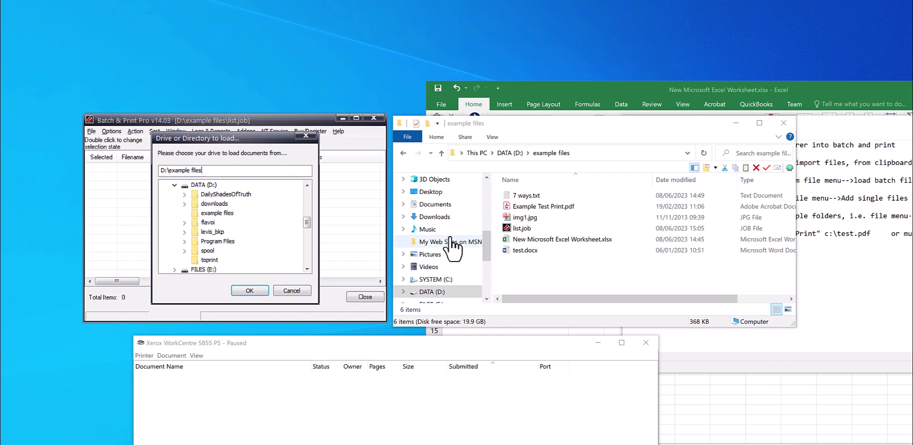
- Load the nine entries, delete the missing temporary Excel entry, print the other eight, and close the program
click(250, 291)
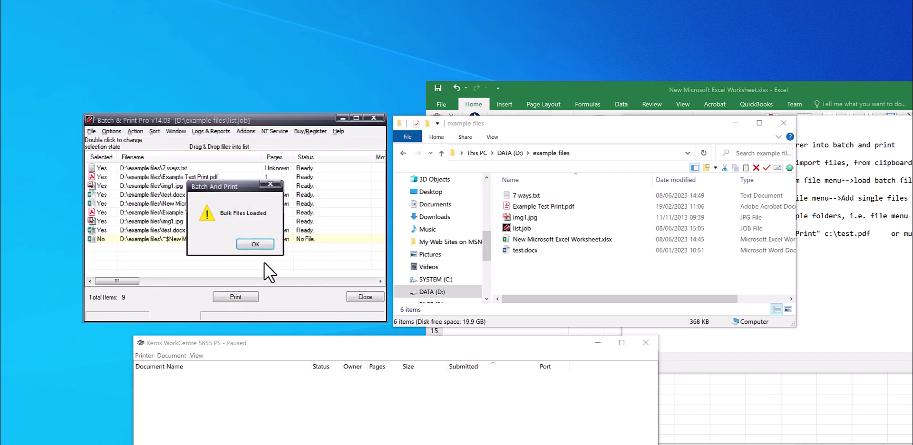
click(255, 242)
click(210, 238)
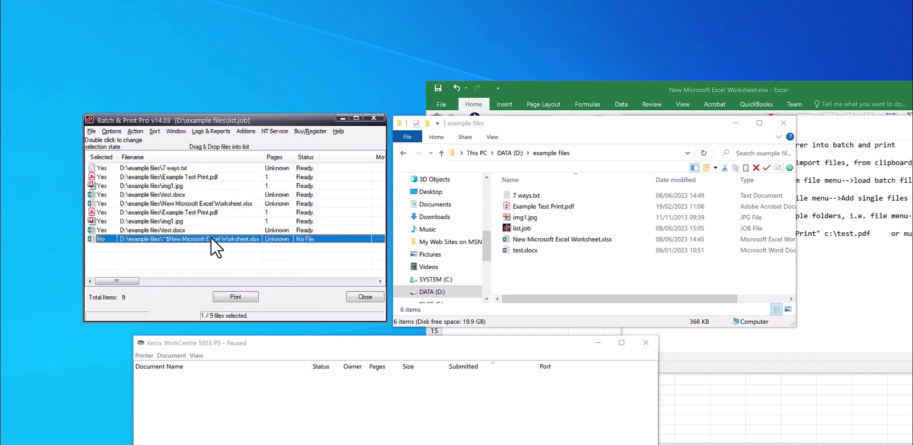
key(Delete)
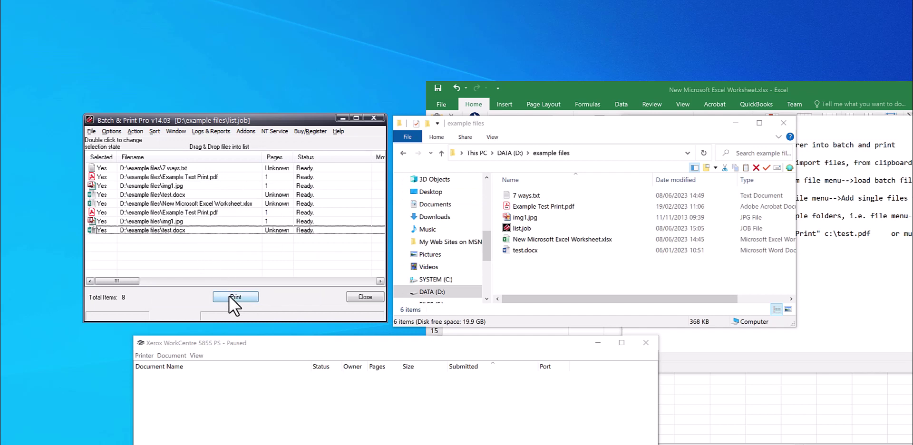
click(243, 296)
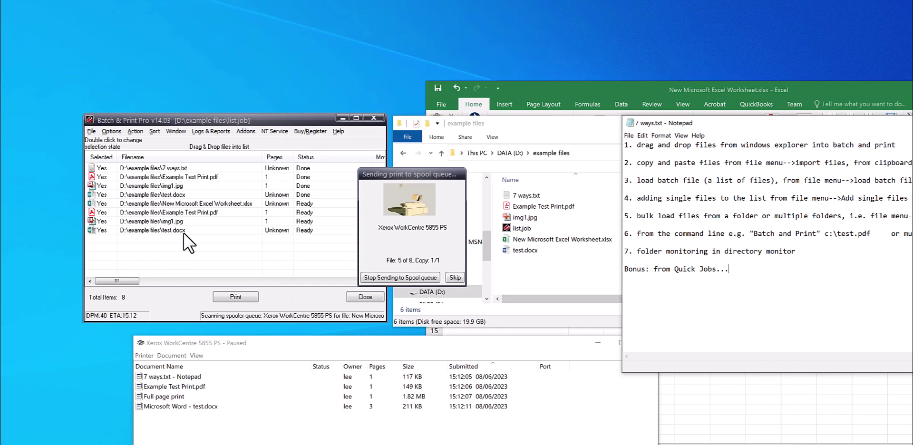
click(368, 297)
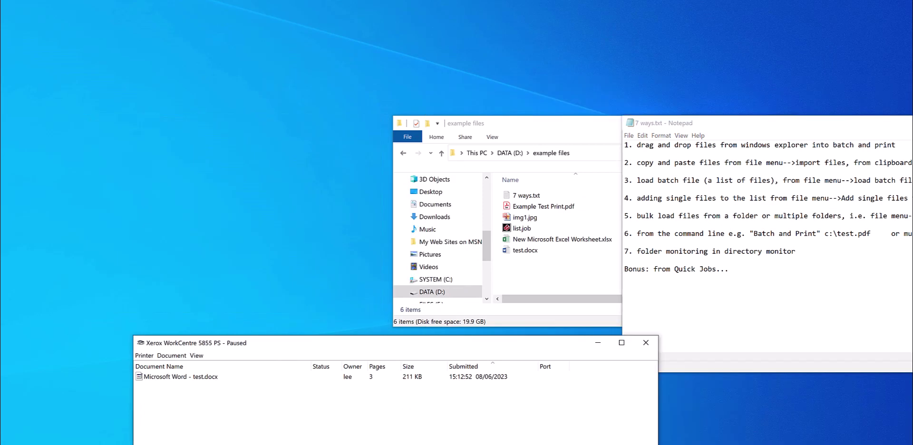
- Launch Command Prompt from the Start menu
key(super)
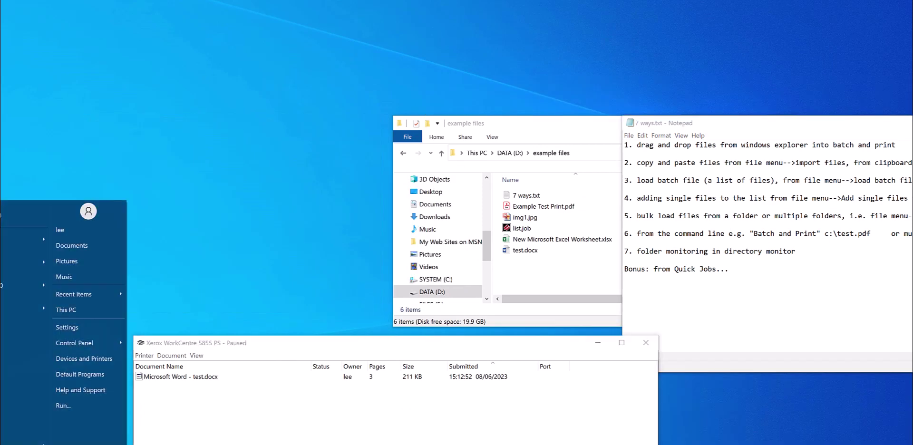
text(cmd)
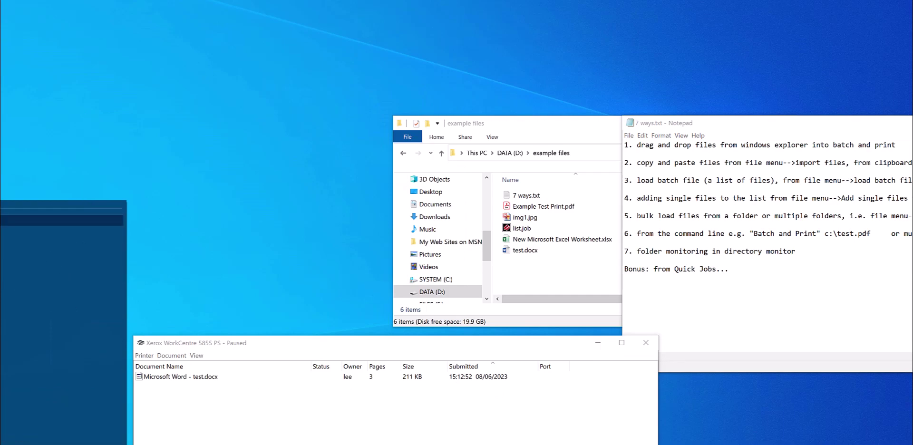
key(Return)
- Change directory to the Batch & Print Pro folder under Program Files (x86) using a wildcard cd path
click(231, 279)
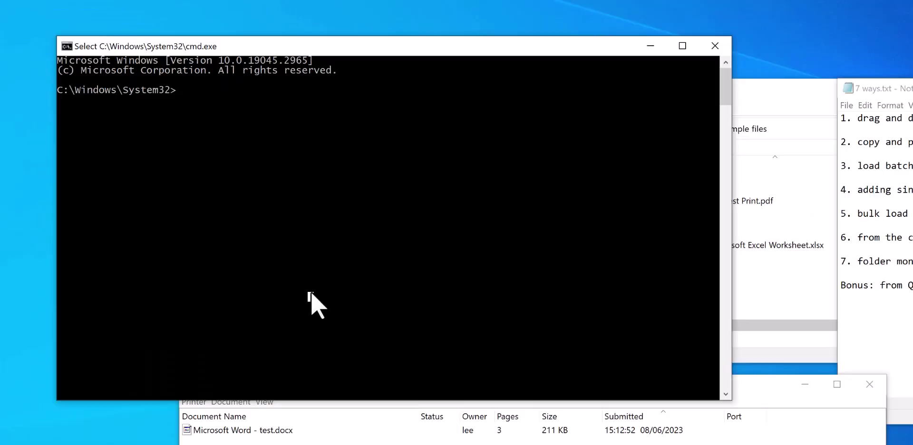
text(cd c:\)
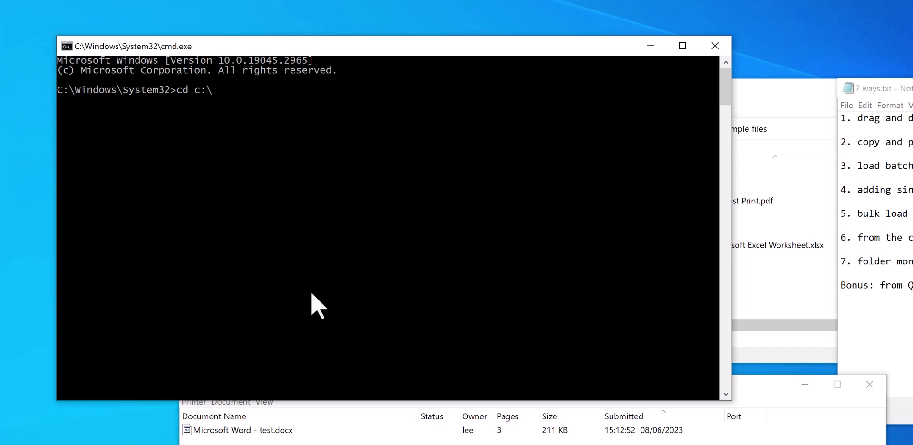
text(program*86*\tractio)
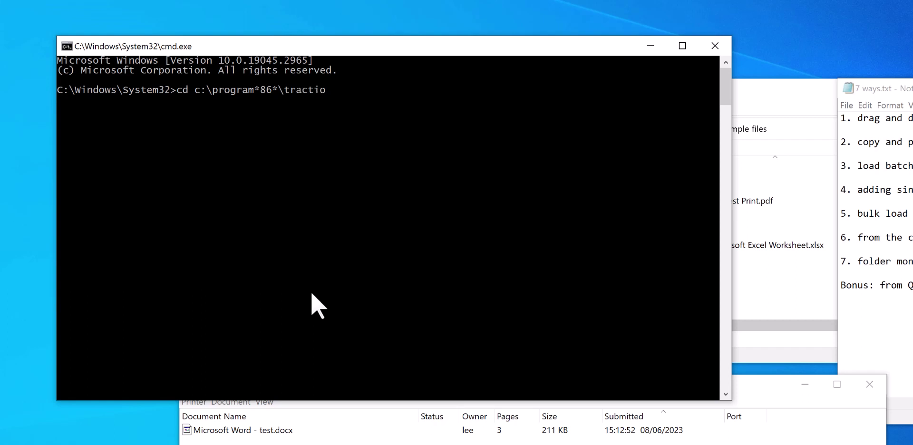
text(n*\batch)
text(&pro)
text(\)
key(Return)
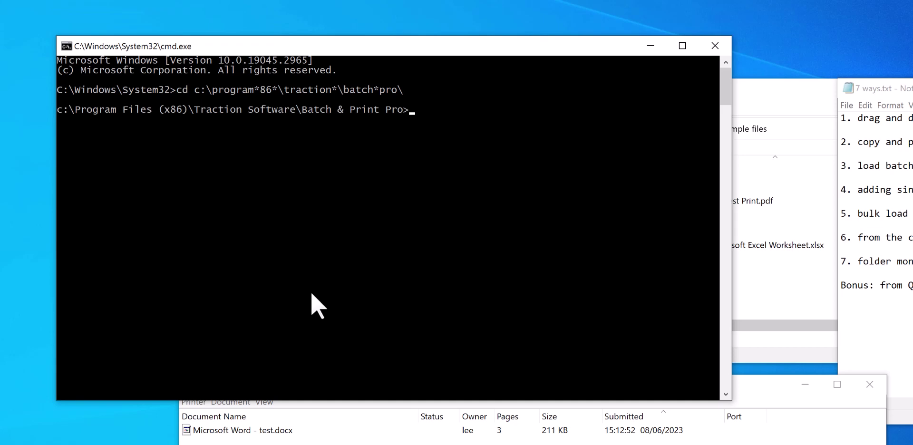
- Run "batch and print" "D:\example files\*.pdf" -p -q to quietly print the folder's PDFs
text("batch and print")
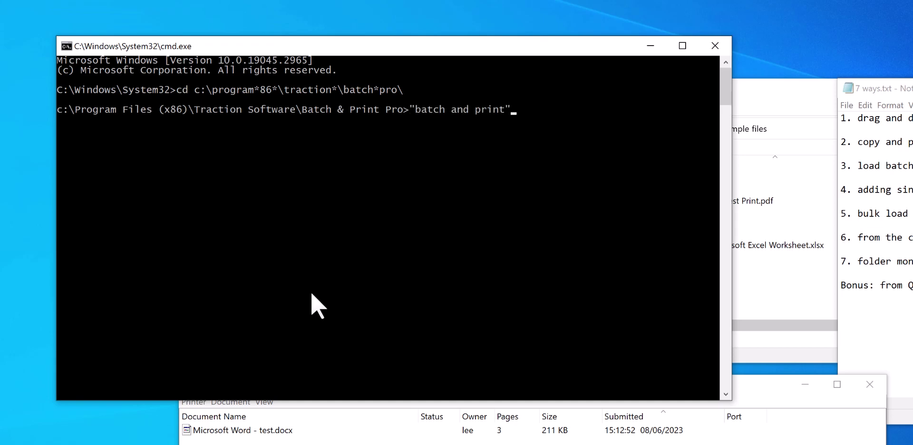
click(742, 106)
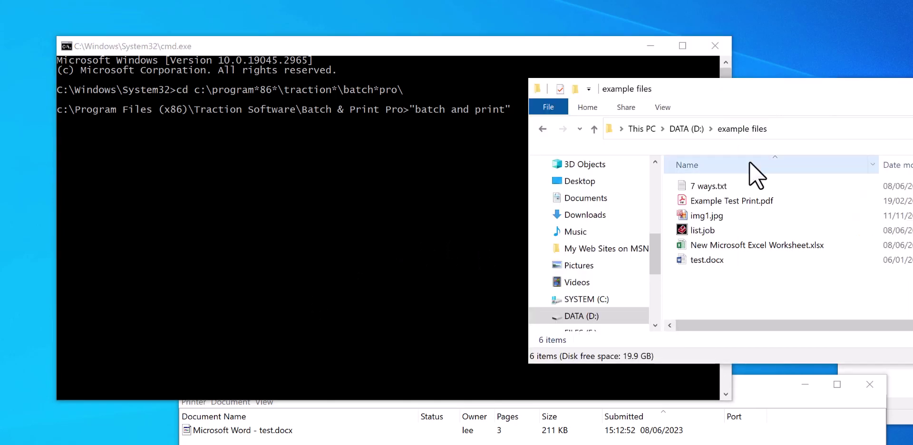
click(793, 128)
key(ctrl+c)
click(518, 131)
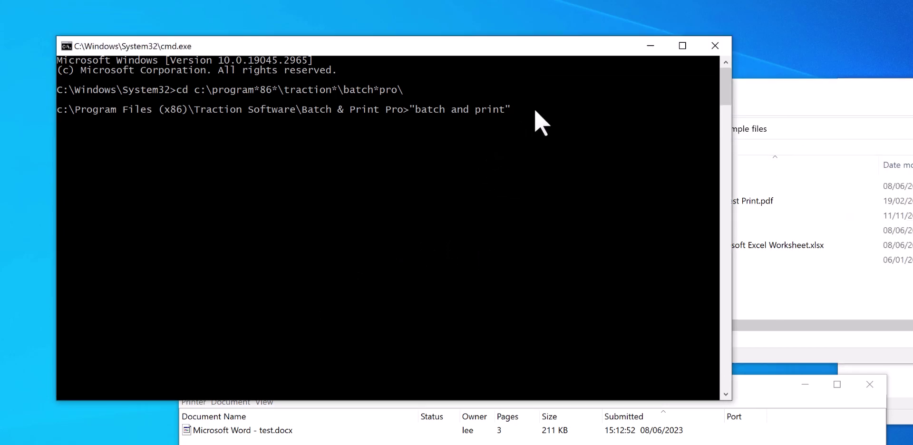
click(538, 111)
key(Escape)
key(ctrl+v)
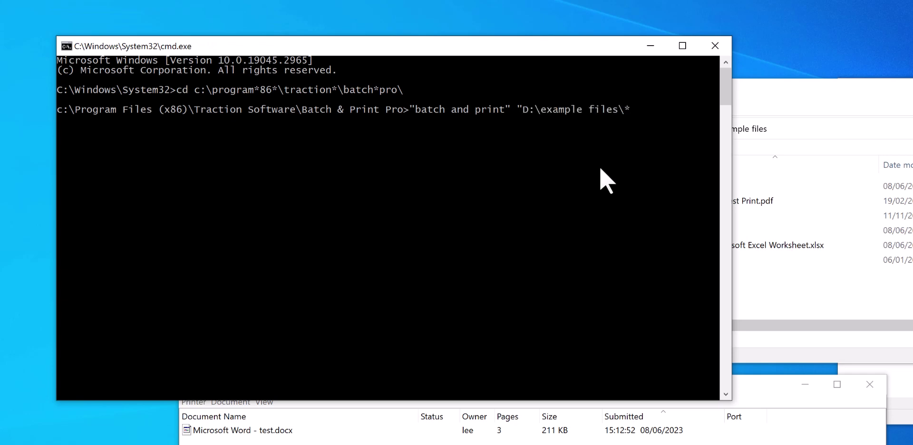
text(\*.pdf" -p -q)
key(Return)
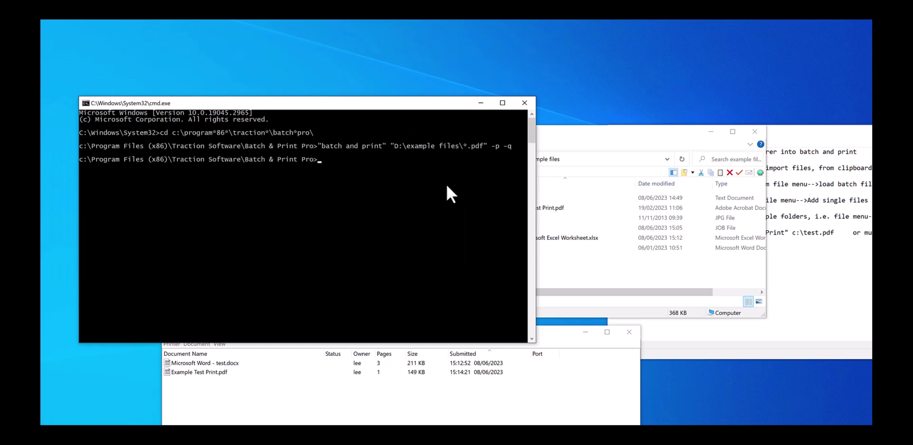
- Rerun the print command with *.* so every file in D:\example files joins the Xerox queue
click(301, 419)
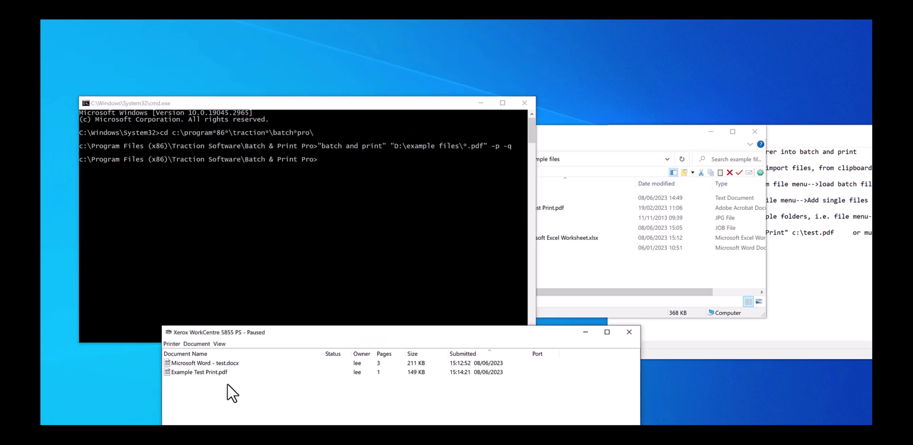
click(594, 260)
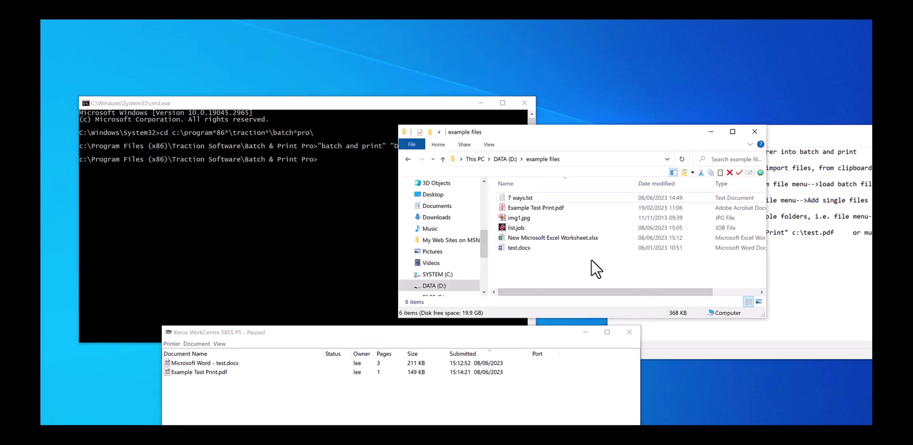
click(328, 181)
key(Up)
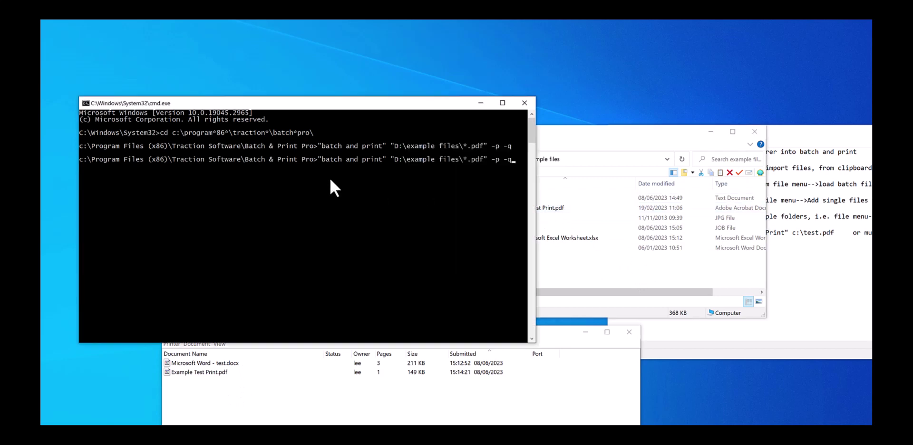
key(BackSpace)
key(BackSpace)
key(BackSpace)
text(*)
key(Return)
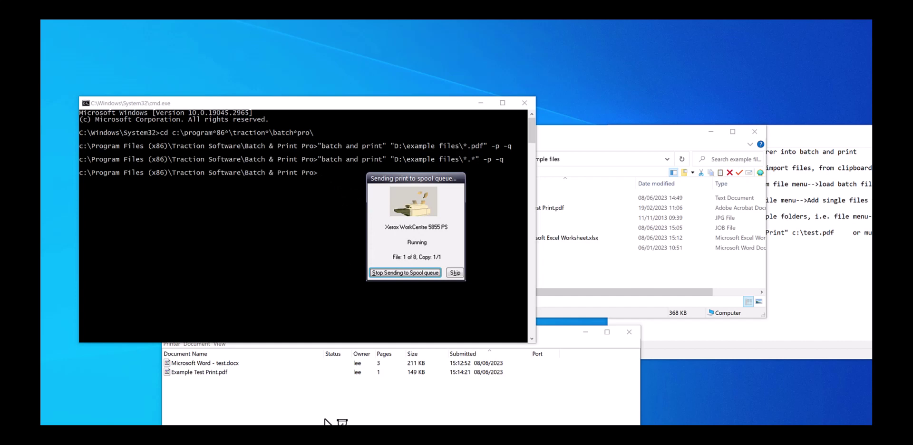
click(310, 403)
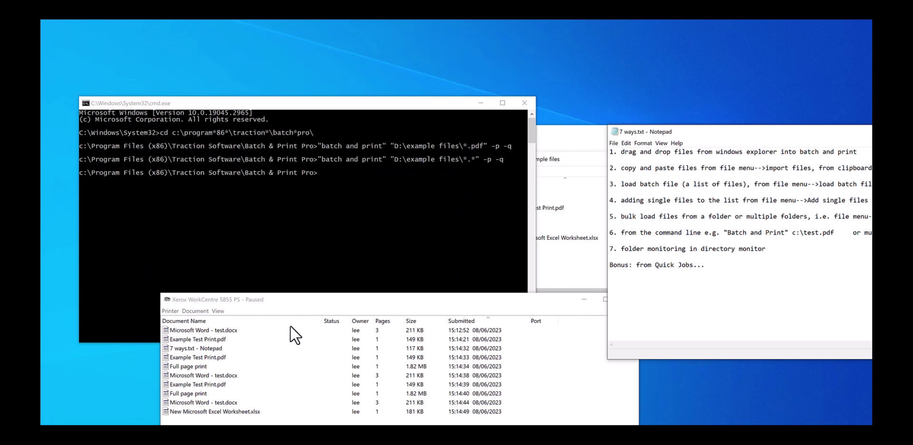
- Close Command Prompt, launch Batch & Print Pro's Directory Monitor Setup, and cancel all waiting print jobs
click(525, 103)
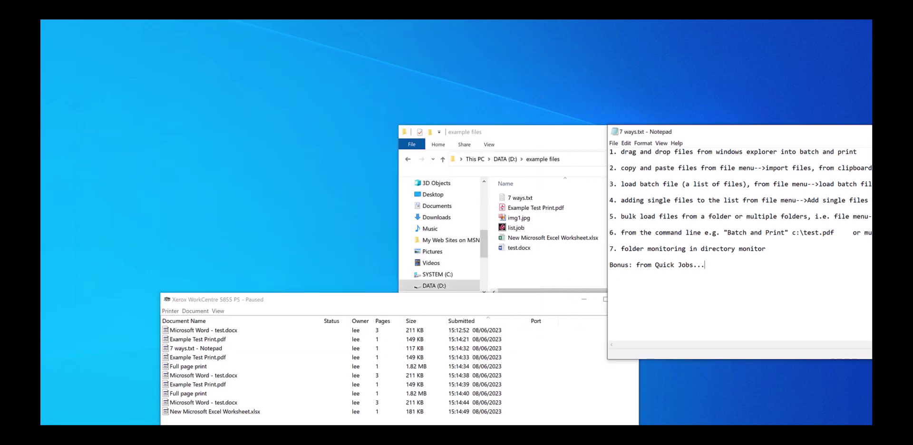
key(super)
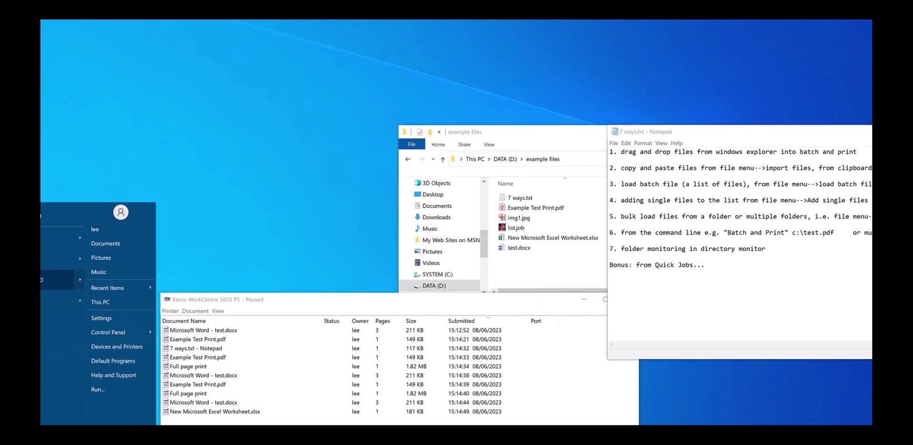
click(57, 279)
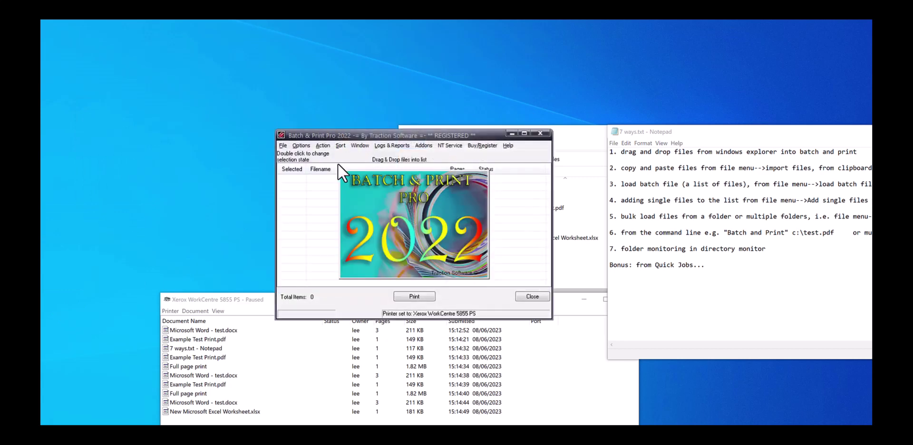
click(301, 146)
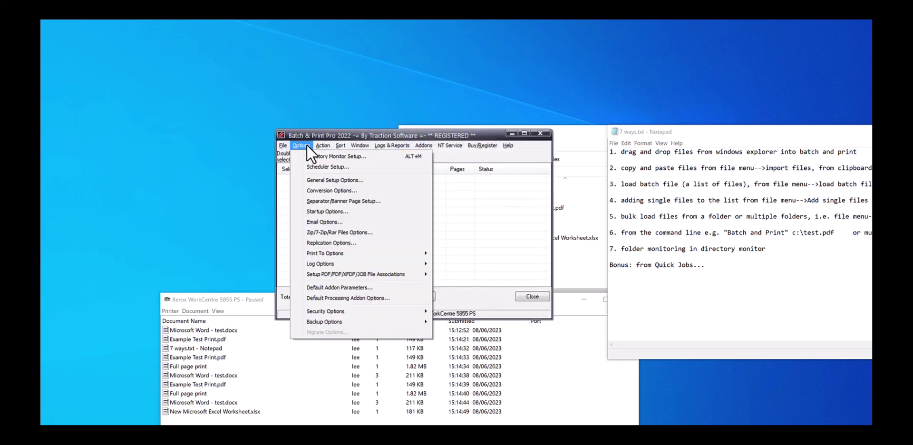
click(307, 156)
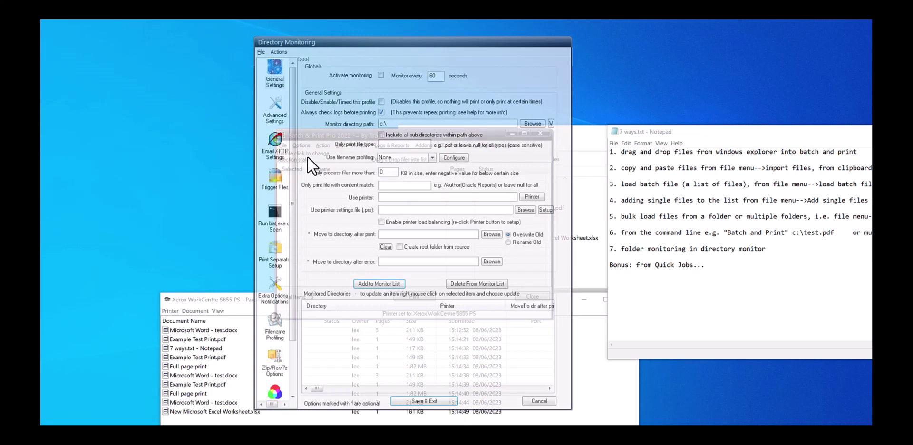
click(170, 312)
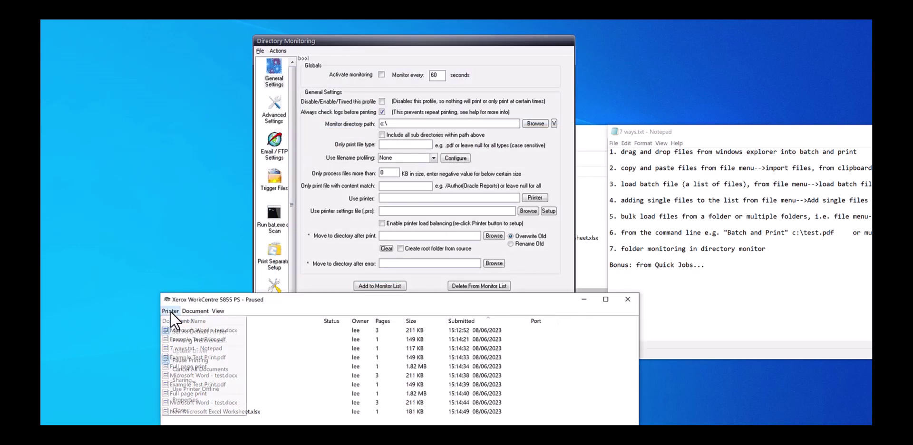
click(198, 367)
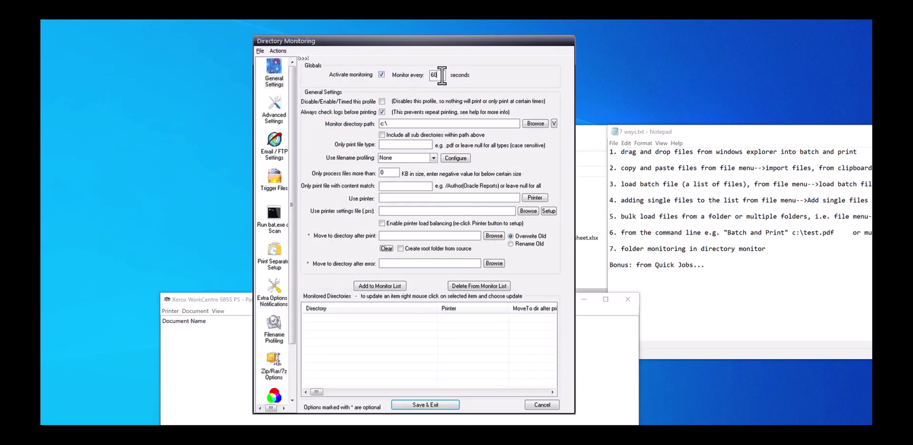
- Activate monitoring every 5 seconds on D:\example files, limited to .txt|.pdf files
drag(442, 75, 409, 74)
click(590, 150)
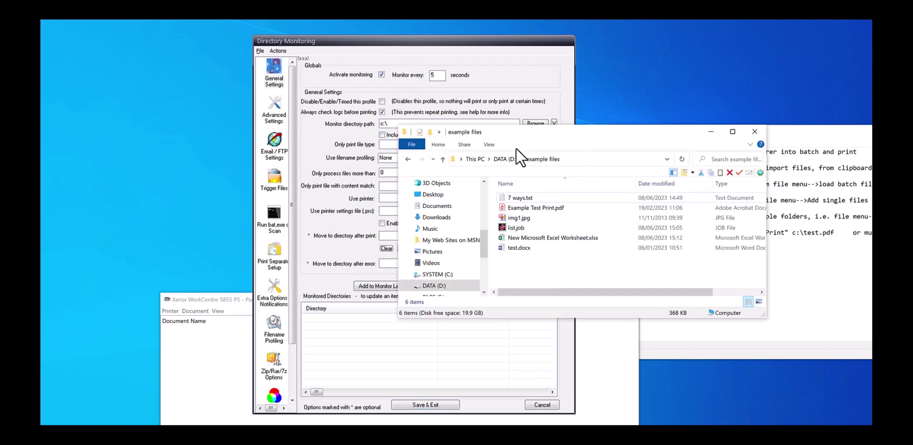
click(570, 157)
click(531, 82)
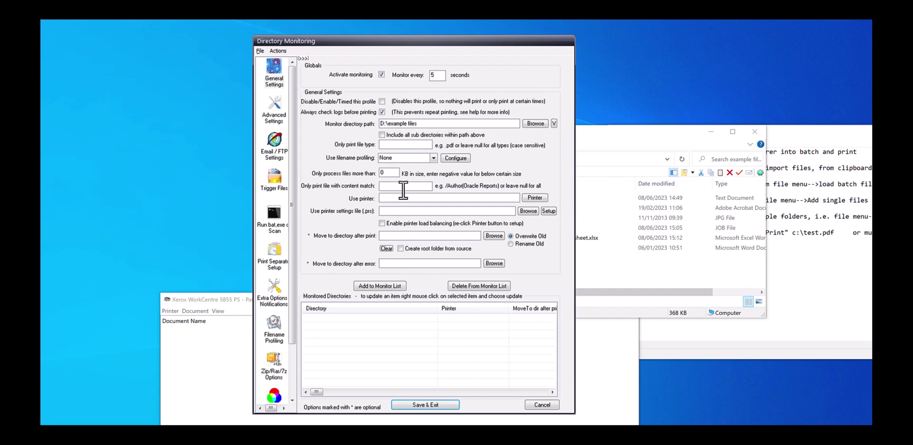
click(621, 137)
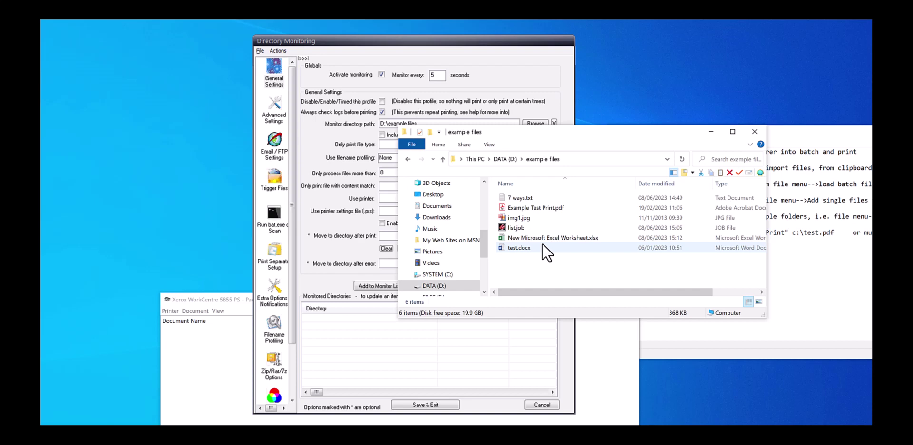
click(462, 85)
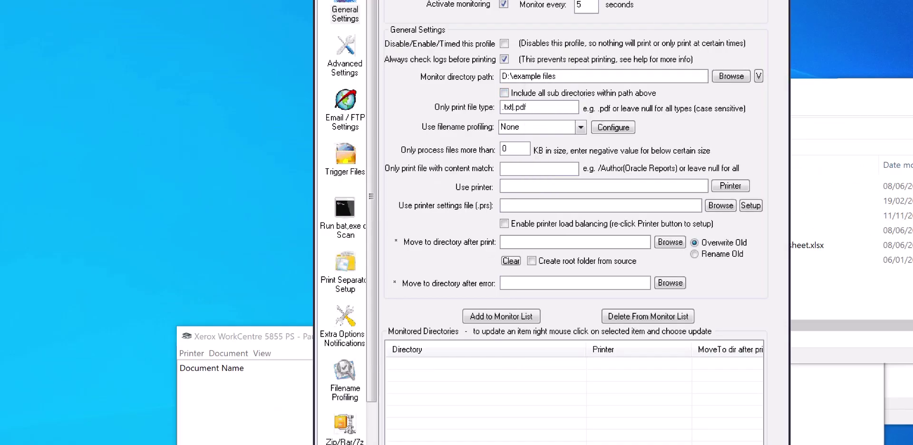
- Keep Xerox WorkCentre 5855 PS as the monitor printer and add D:\example files, accepting the warning
click(868, 92)
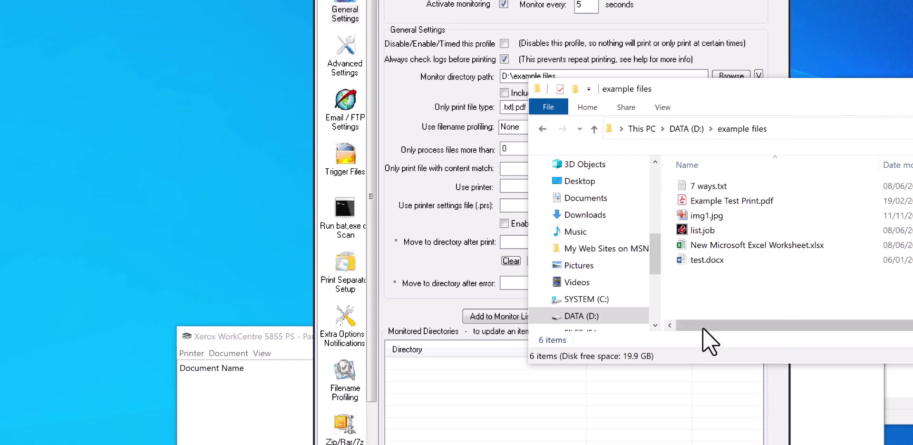
click(623, 60)
click(751, 205)
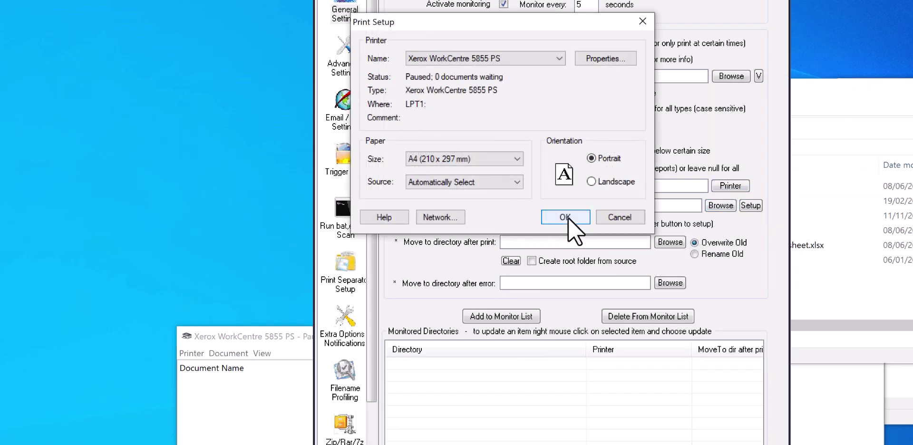
click(565, 217)
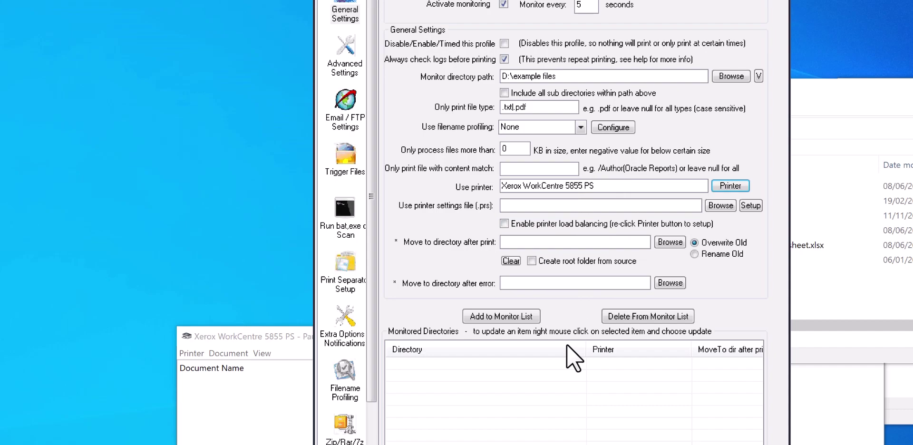
click(502, 316)
click(647, 270)
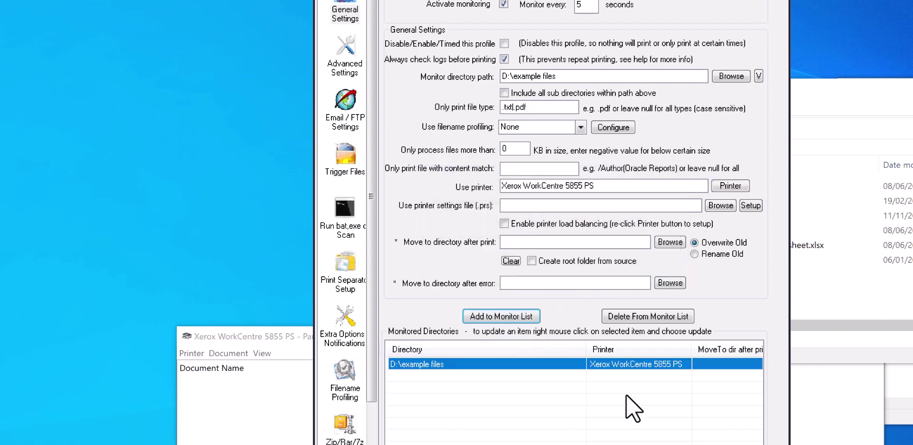
- Close the monitor settings, check logs and reports, and see 7 ways.txt and Example Test Print.pdf queued
click(439, 405)
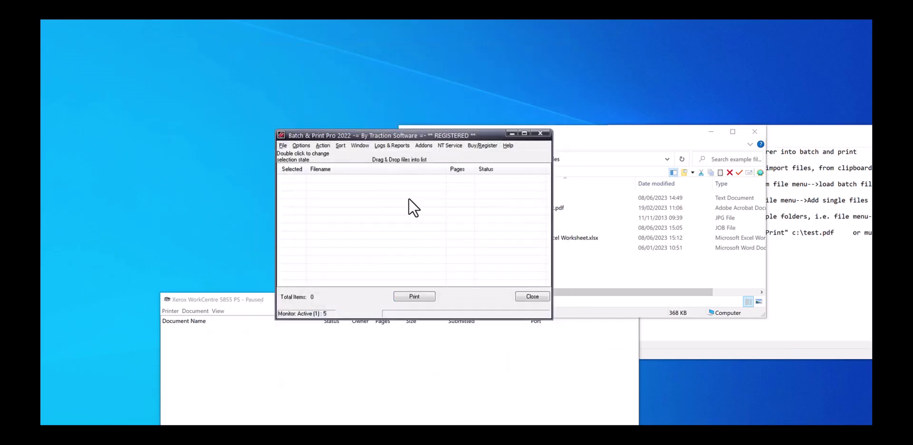
click(401, 147)
mouse_move(475, 157)
click(535, 192)
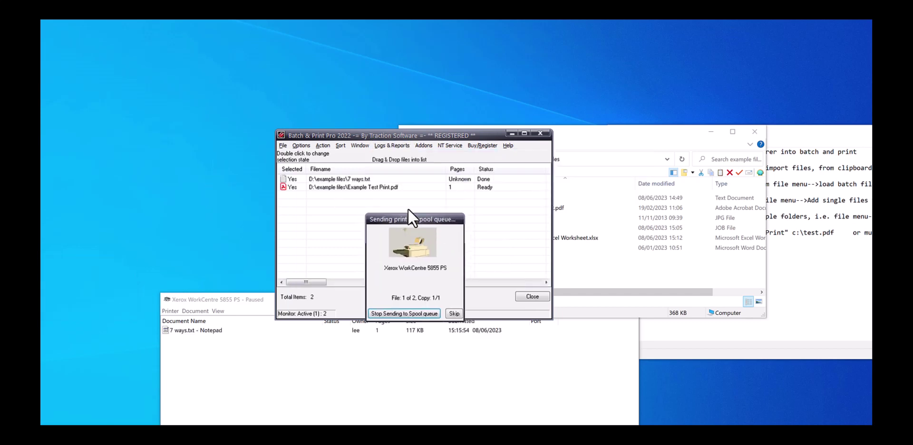
click(254, 374)
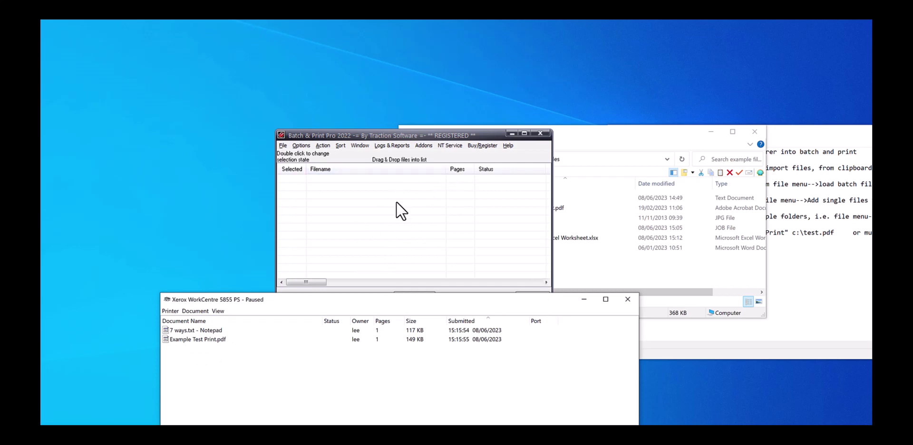
- Copy and paste Example Test Print.pdf into the folder, then check the copy's new print job
click(583, 268)
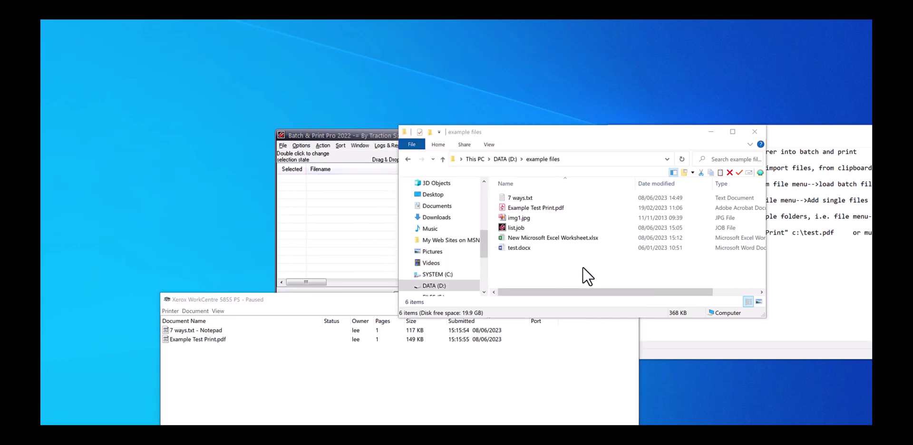
click(529, 208)
right_click(529, 209)
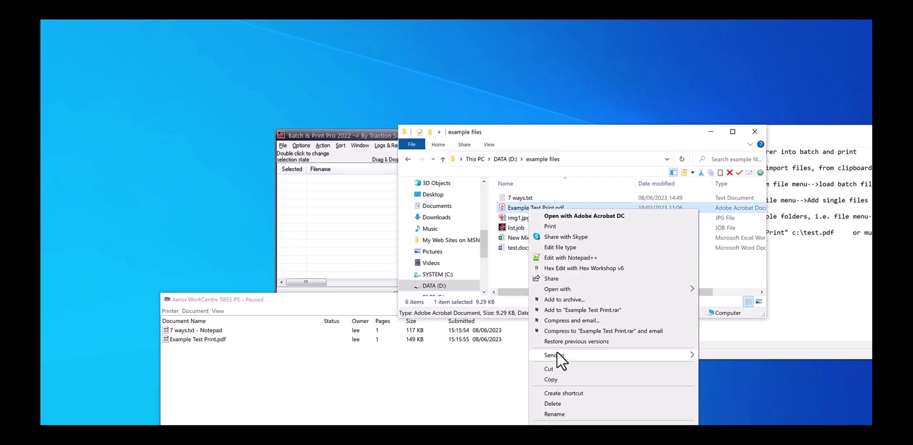
click(552, 379)
right_click(541, 269)
click(581, 333)
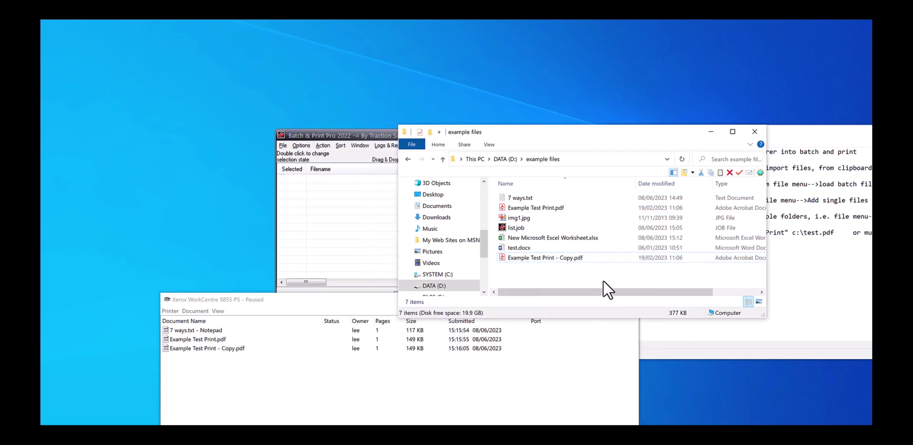
click(233, 347)
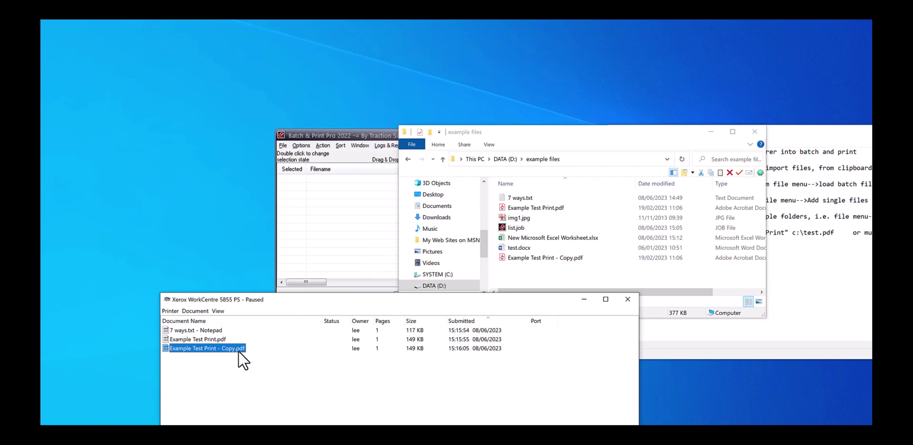
click(782, 330)
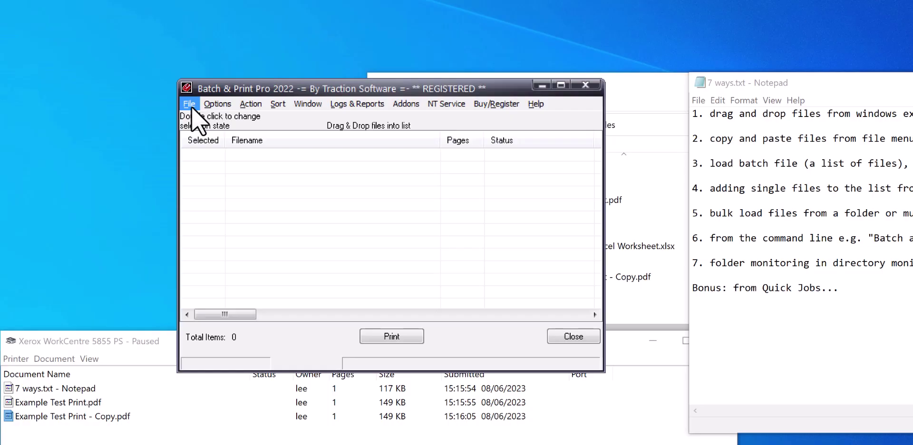
- Go to File > Quick Jobs... > Quick Jobs Setup... in Batch & Print Pro
click(284, 146)
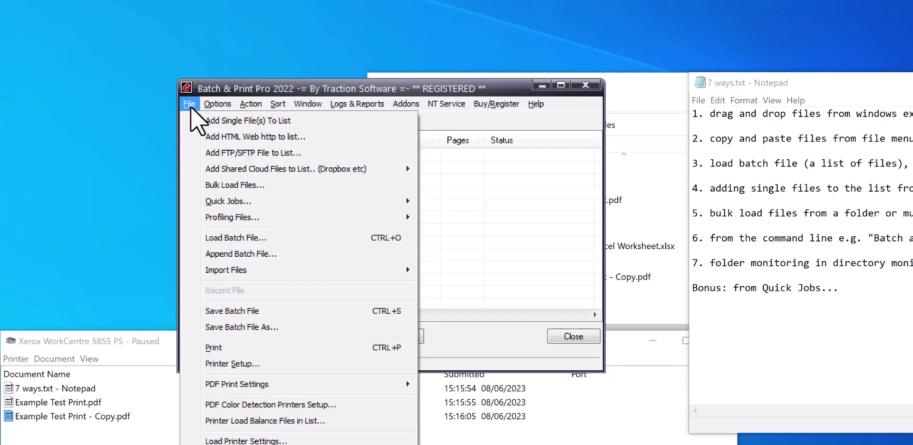
mouse_move(248, 204)
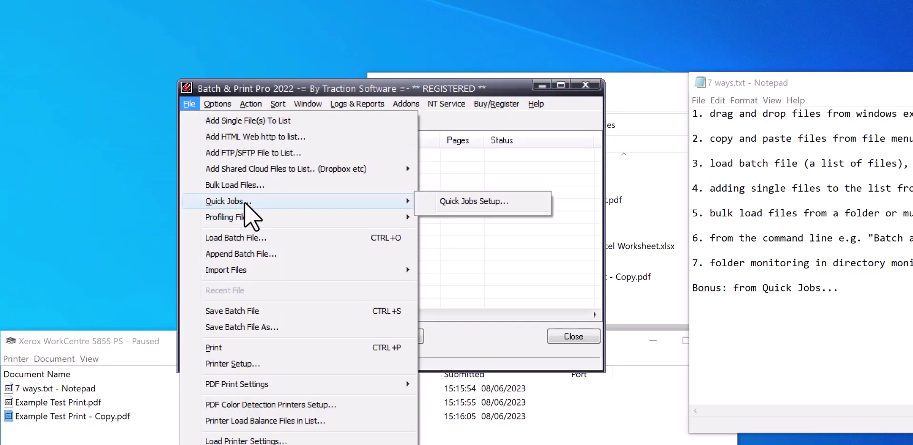
click(471, 204)
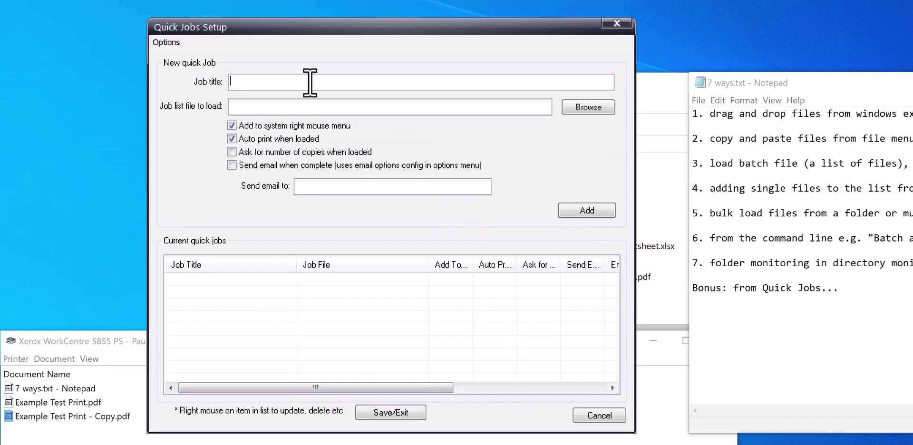
- Point the example quick job at D:\example files\list.job, add it, and Save/Exit
click(353, 106)
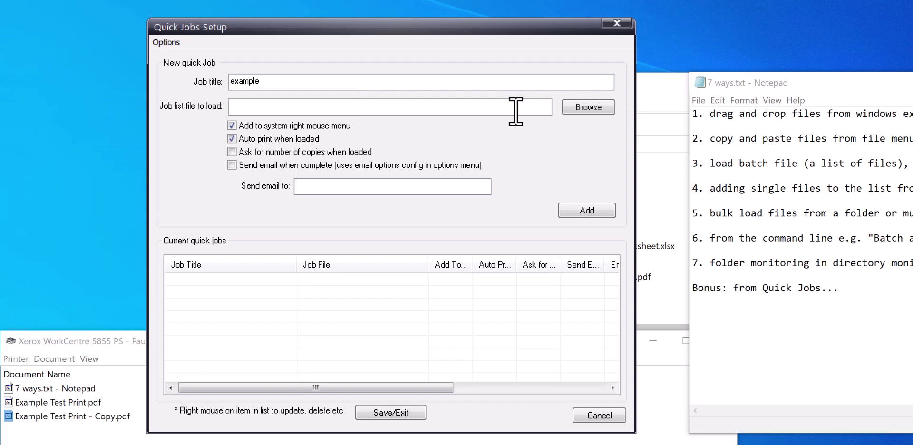
click(667, 92)
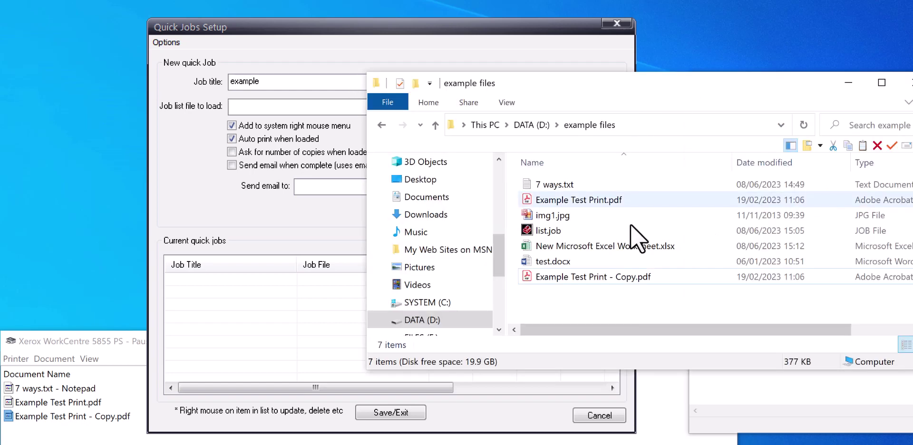
click(552, 232)
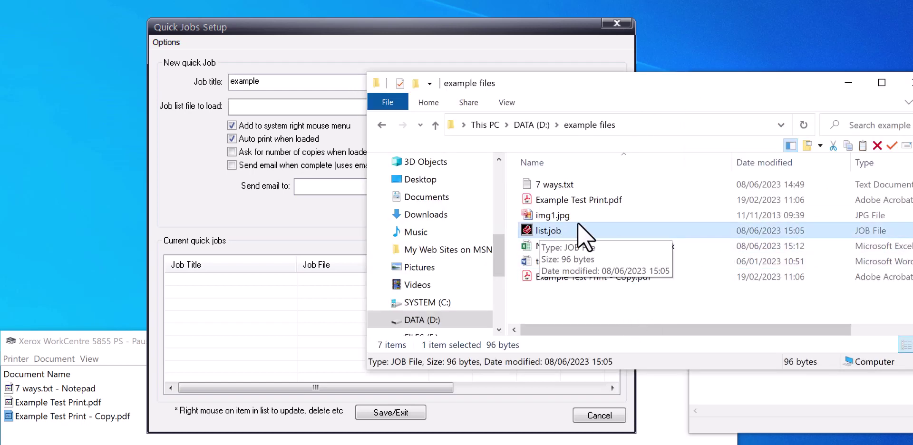
click(657, 126)
click(293, 108)
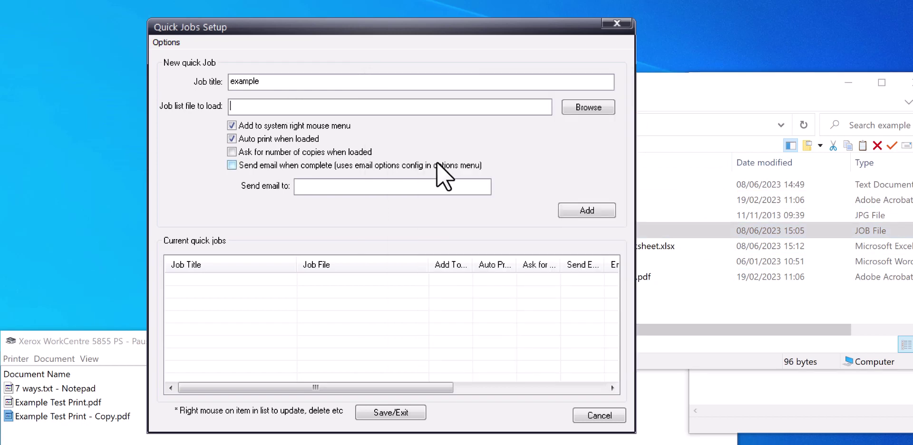
click(588, 109)
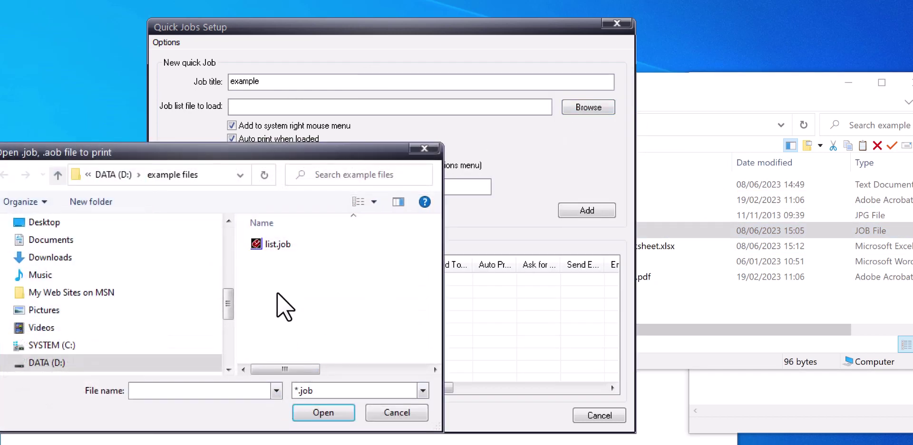
double_click(277, 244)
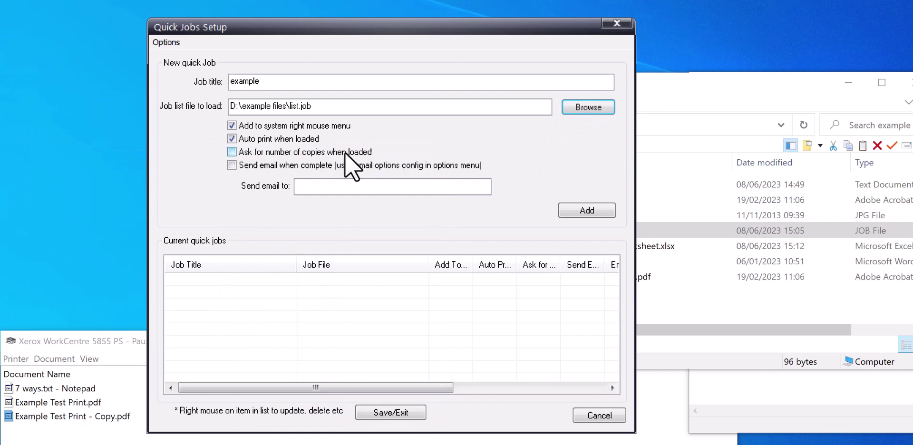
click(593, 211)
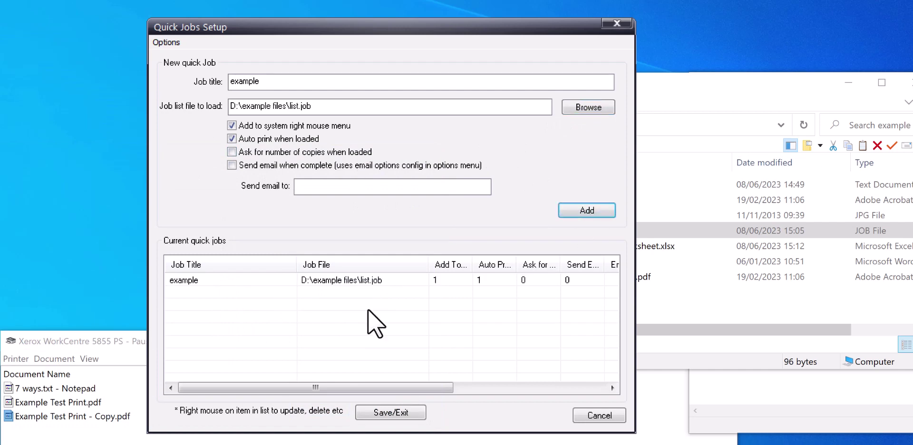
click(405, 412)
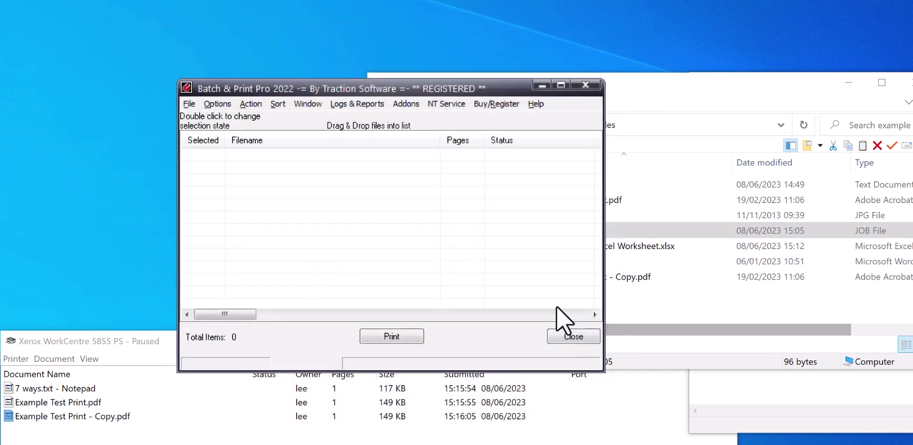
- Run the example quick job from File > Quick Jobs..., printing list.job's three files
click(197, 104)
click(226, 122)
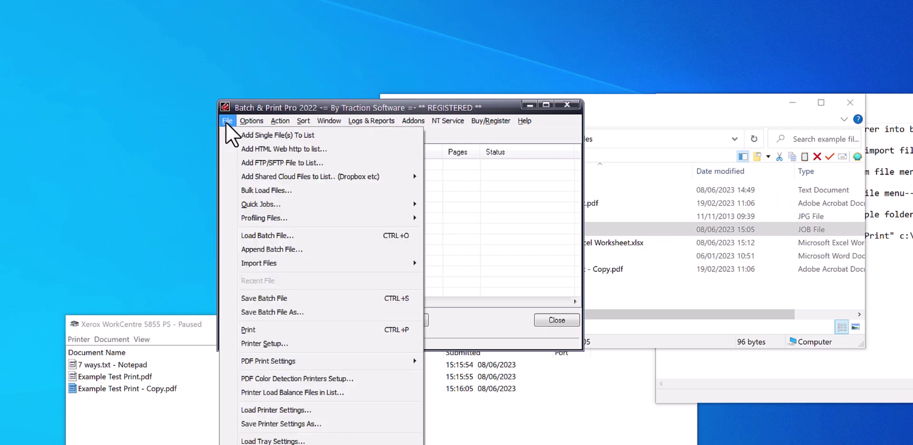
mouse_move(265, 207)
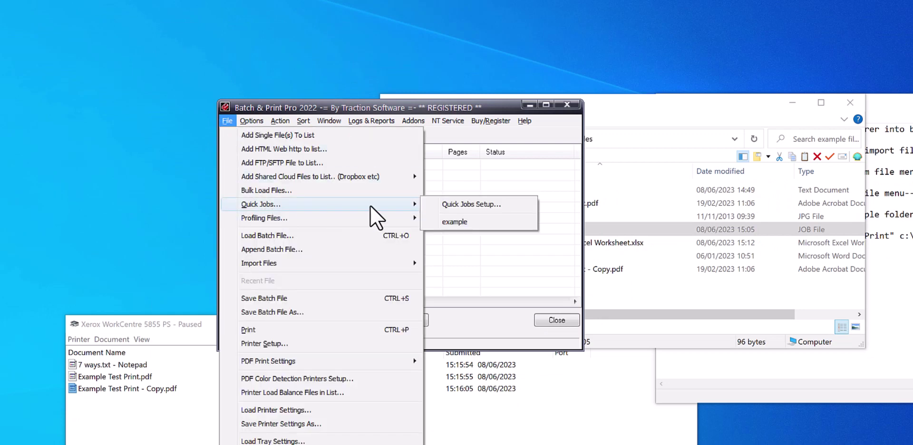
click(472, 220)
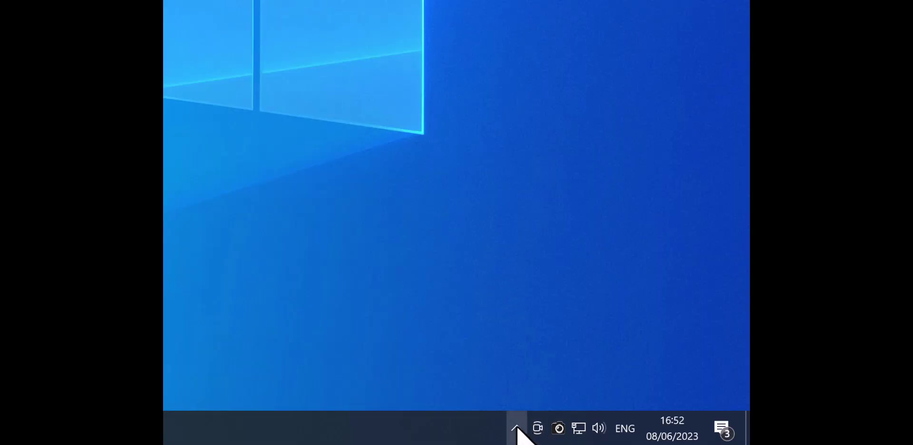
- Show the Quick Jobs list with the example job from Batch & Print Pro's hidden tray icon
click(516, 428)
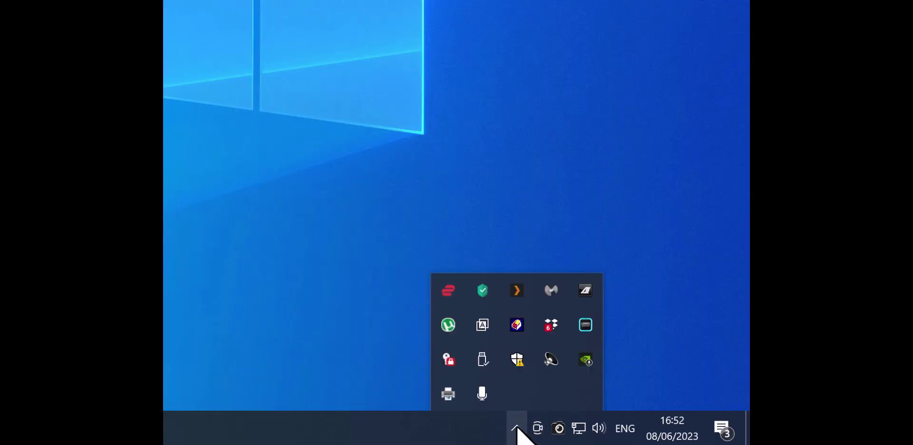
right_click(517, 325)
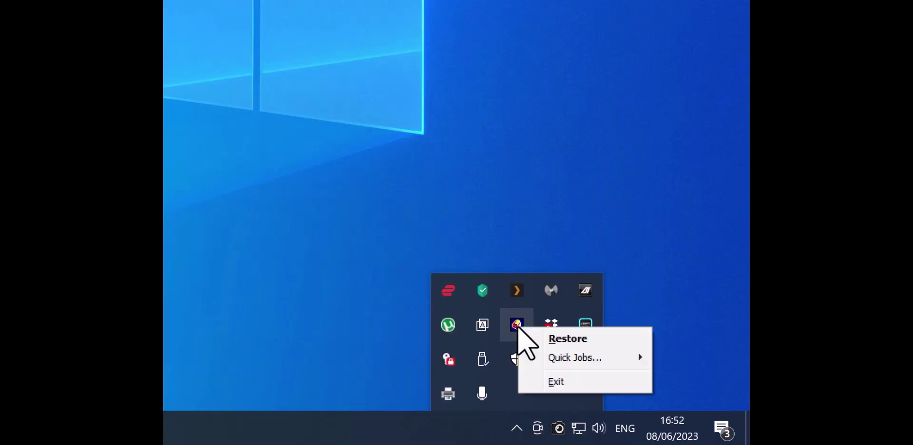
mouse_move(563, 362)
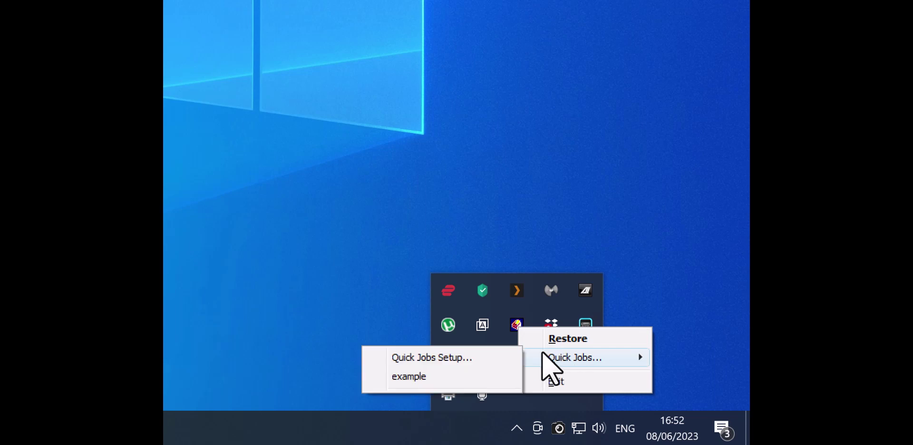